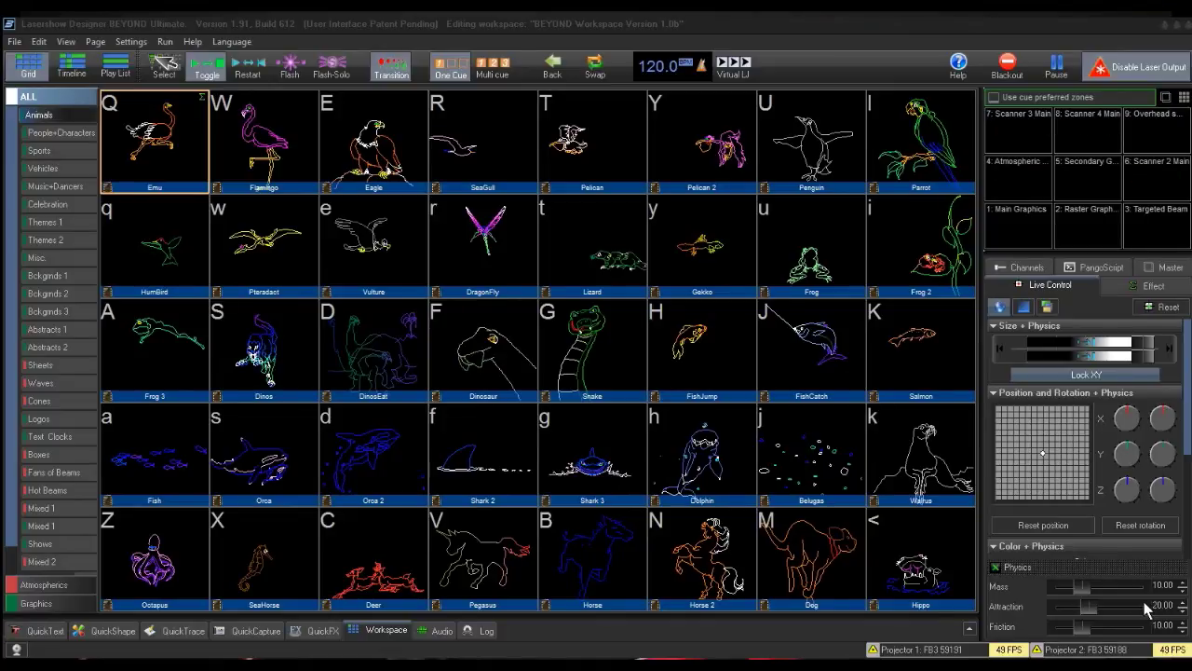
Open the Projection Zones settings, keep Projector 1 as output, and select Main then Secondary Graphics.
click(138, 43)
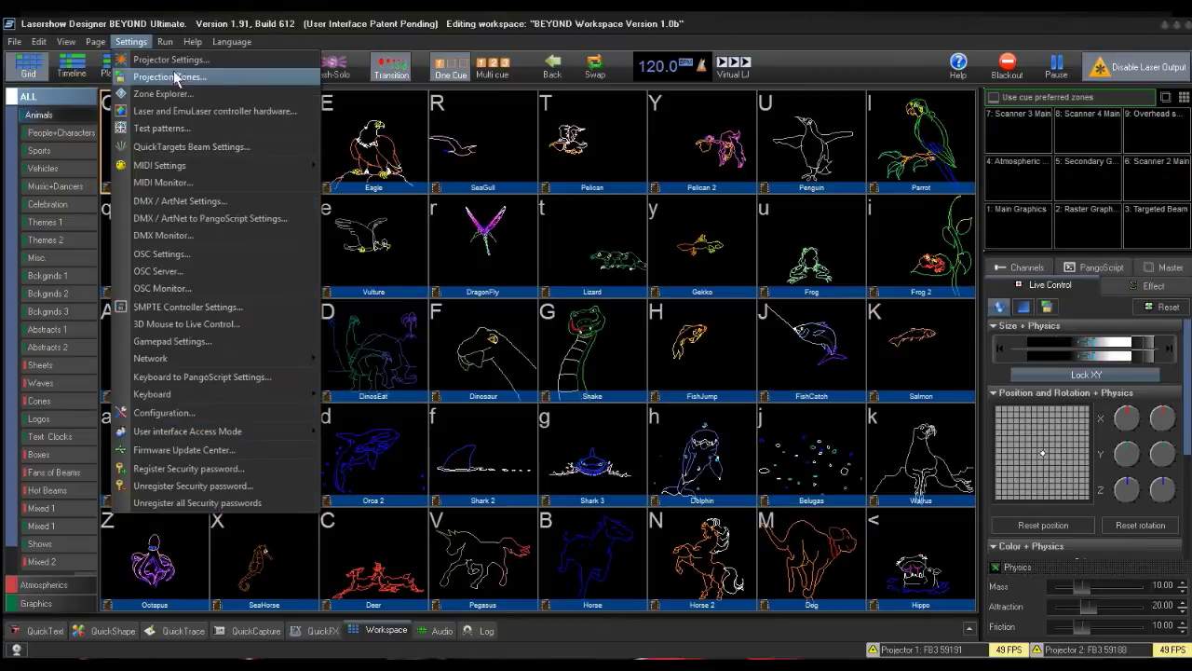
click(176, 77)
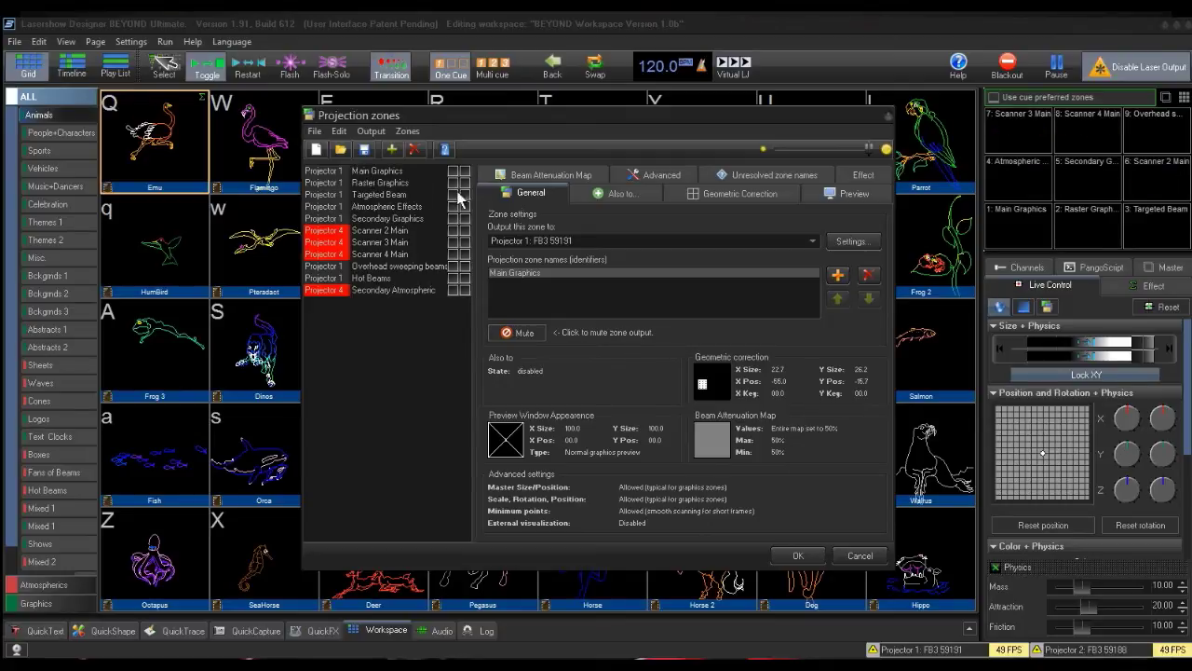
click(812, 241)
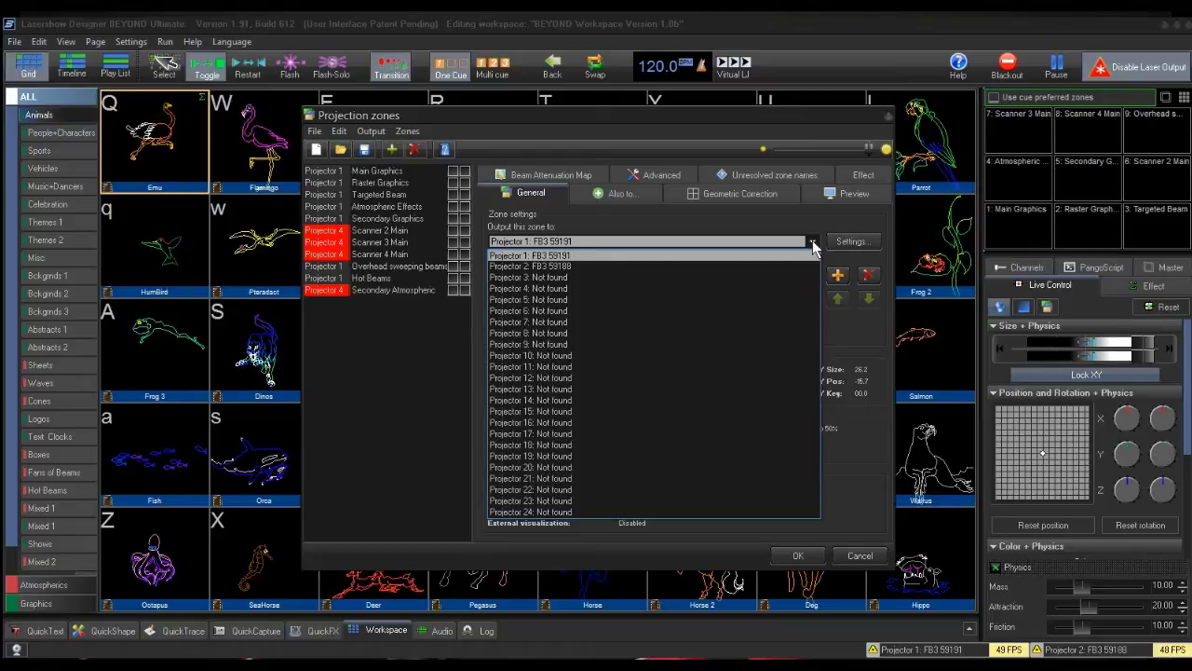
click(812, 243)
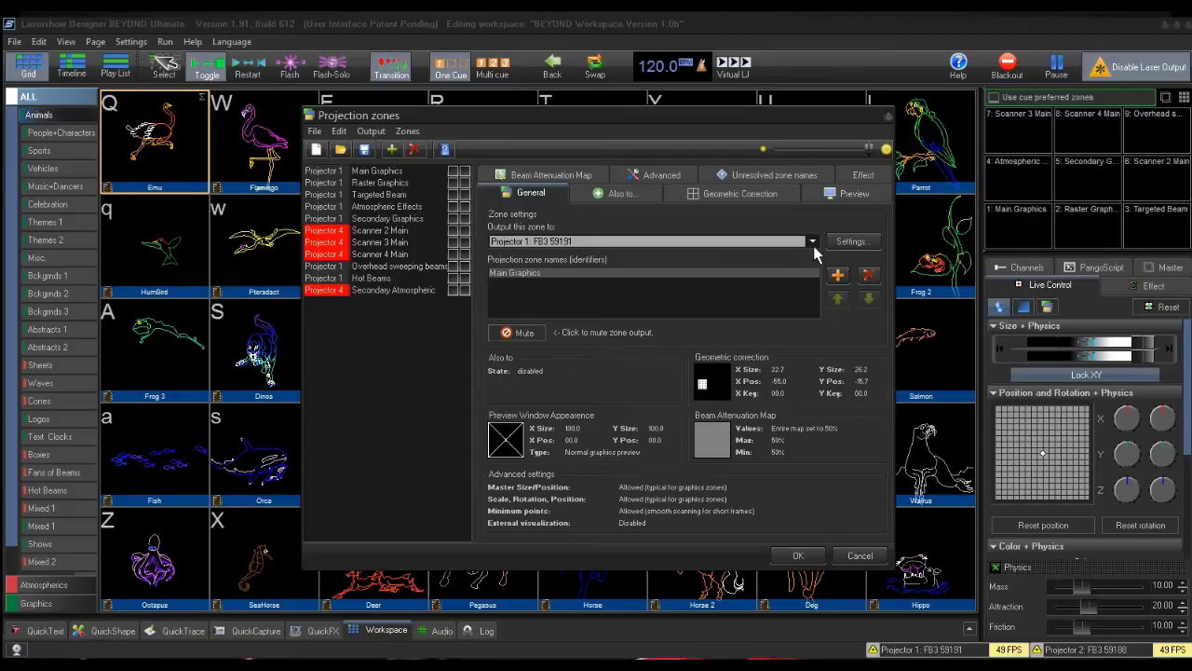
click(405, 172)
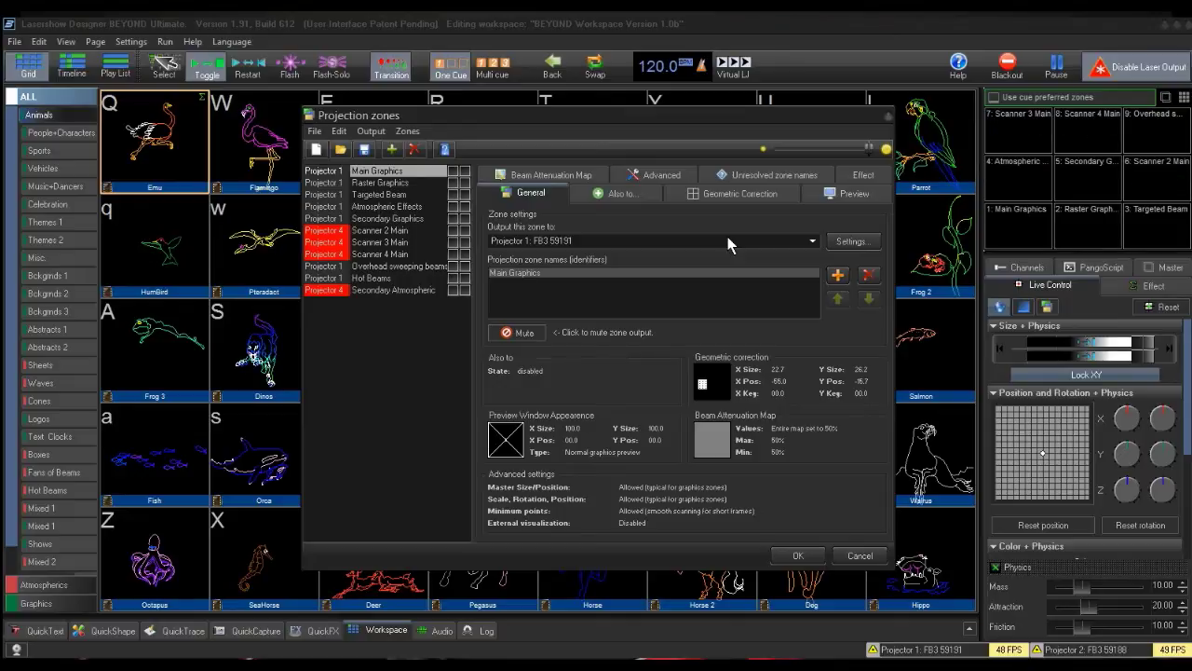
click(407, 219)
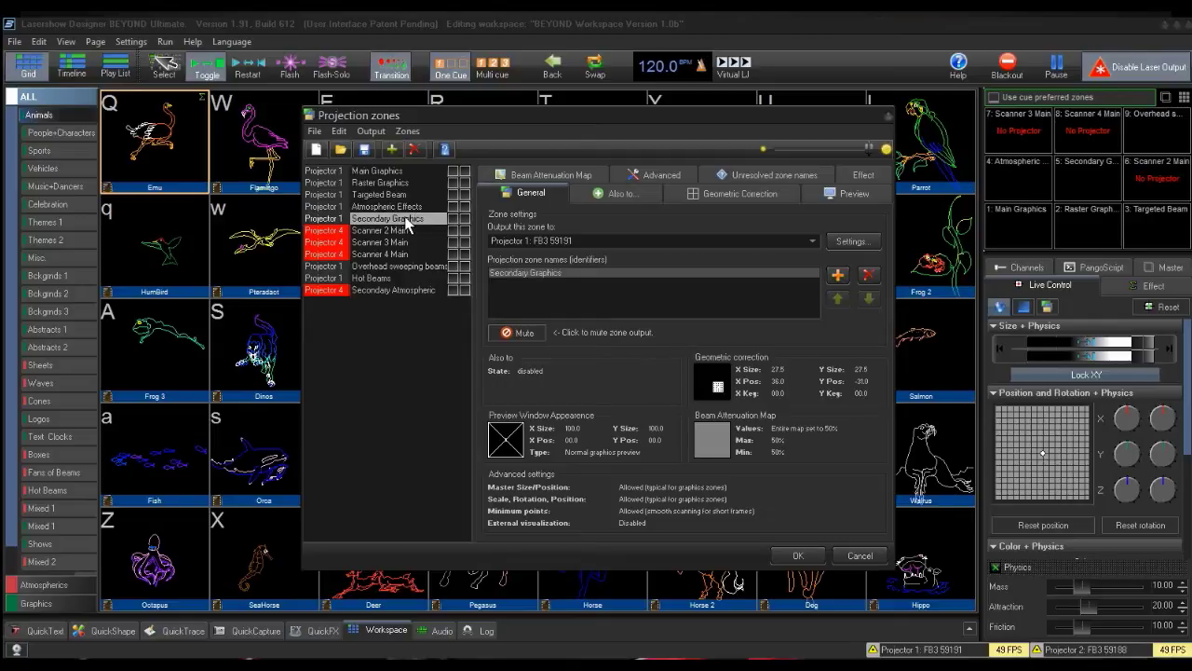
Change the Secondary Graphics zone's output to Projector 2: FB3 59188.
click(813, 240)
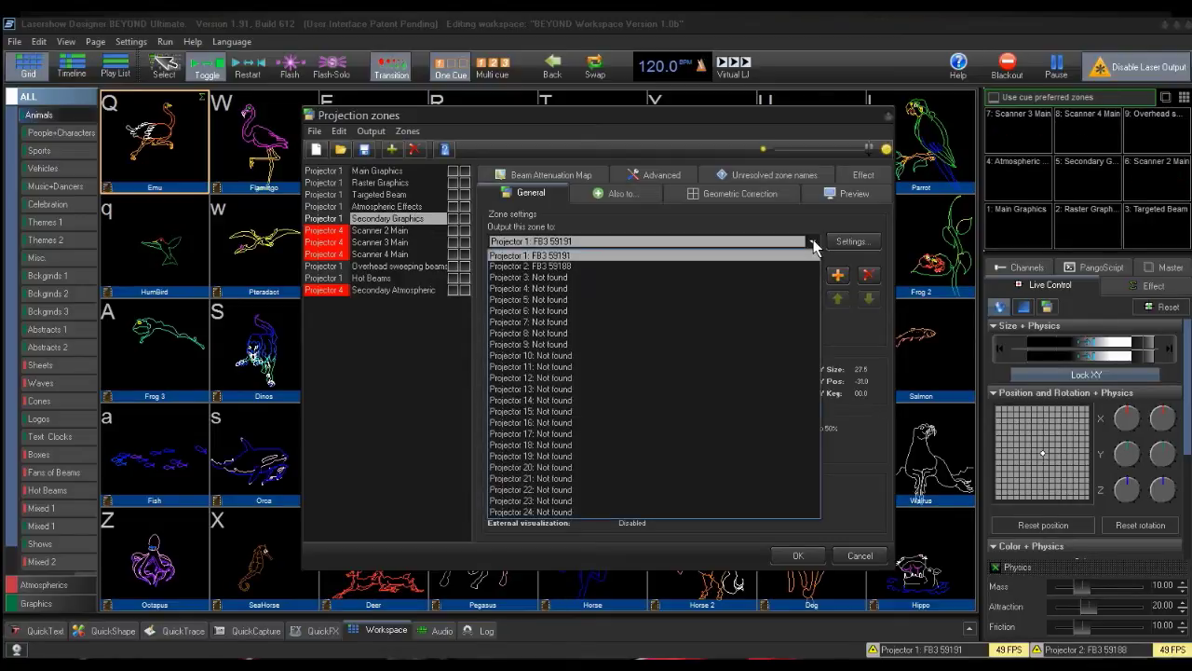
click(594, 266)
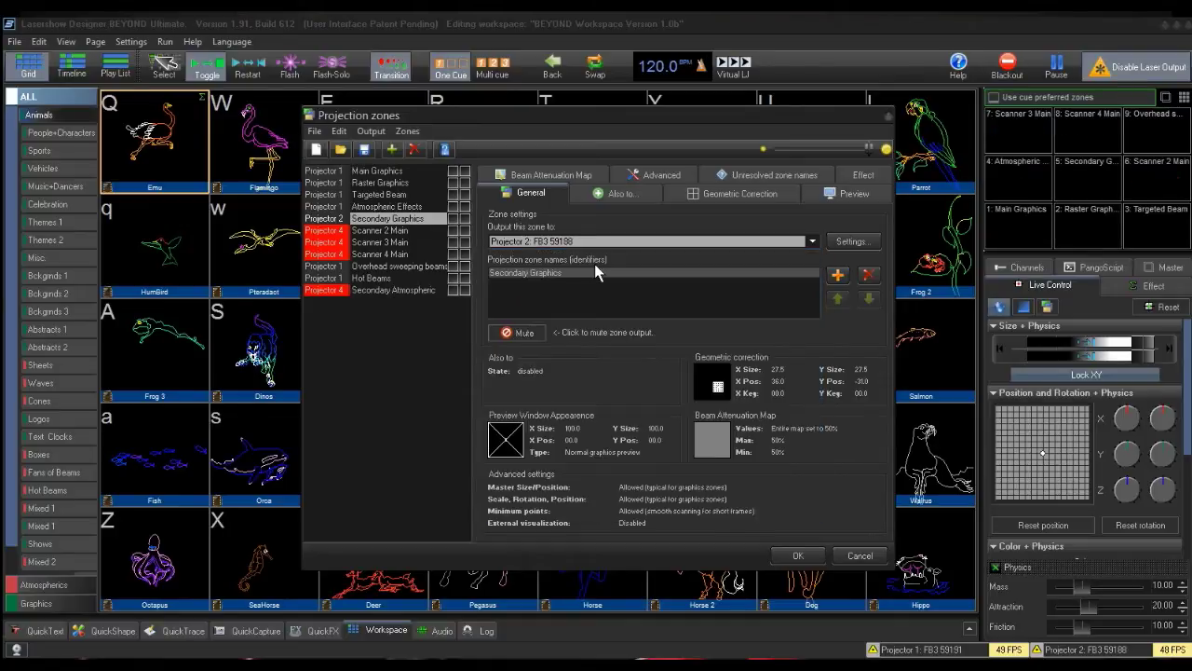
Project live test outlines for Main Graphics, Atmospheric Effects and Secondary Graphics, then go to Geometric Correction.
click(452, 172)
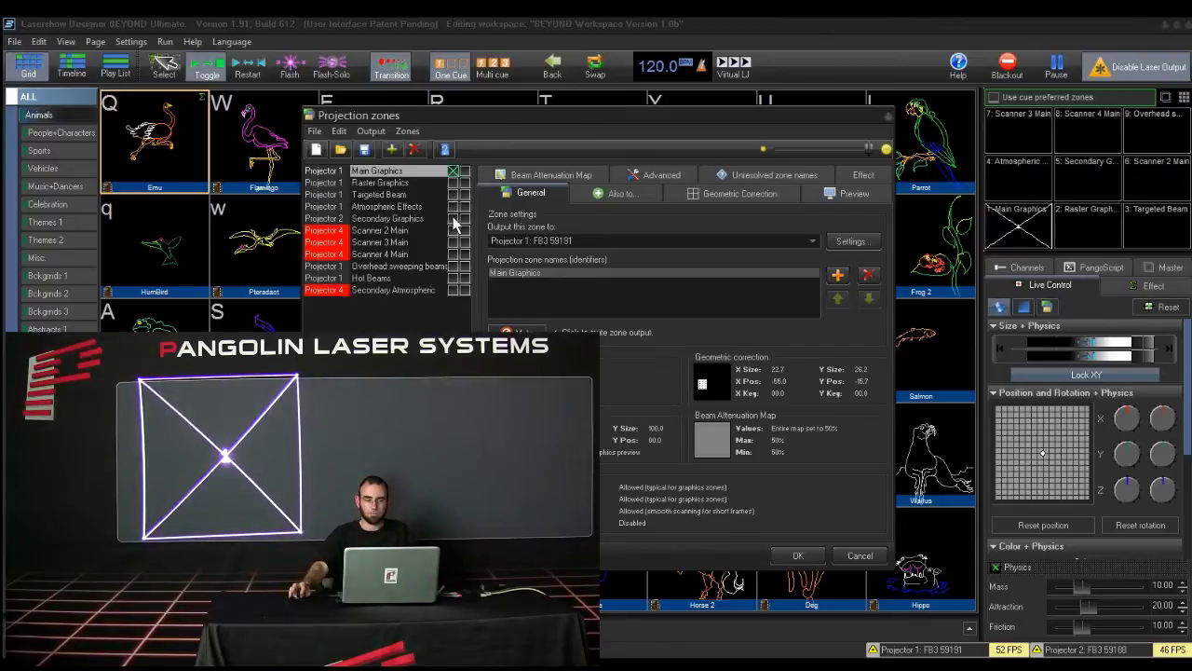
click(453, 217)
click(453, 207)
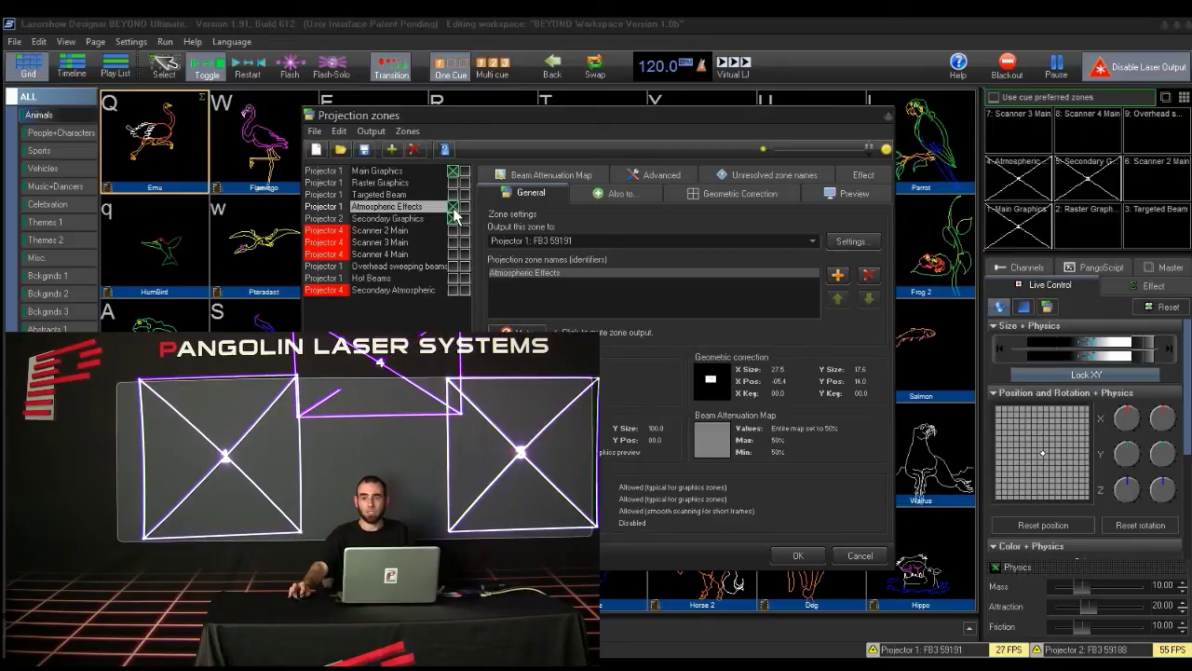
click(452, 218)
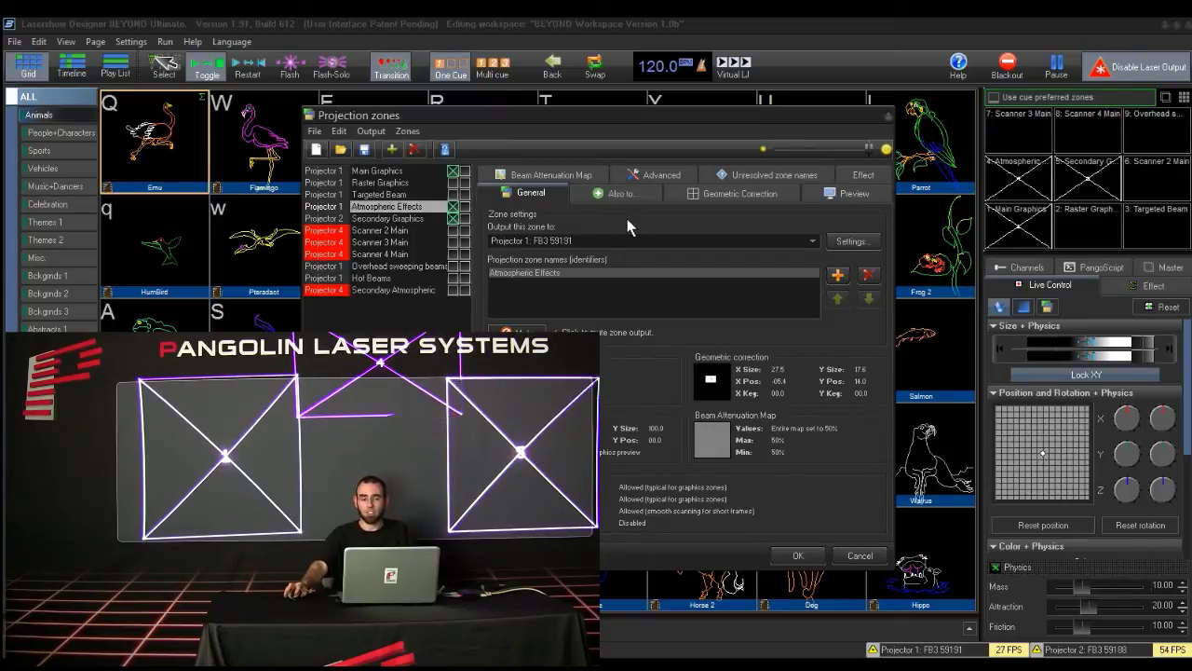
click(724, 194)
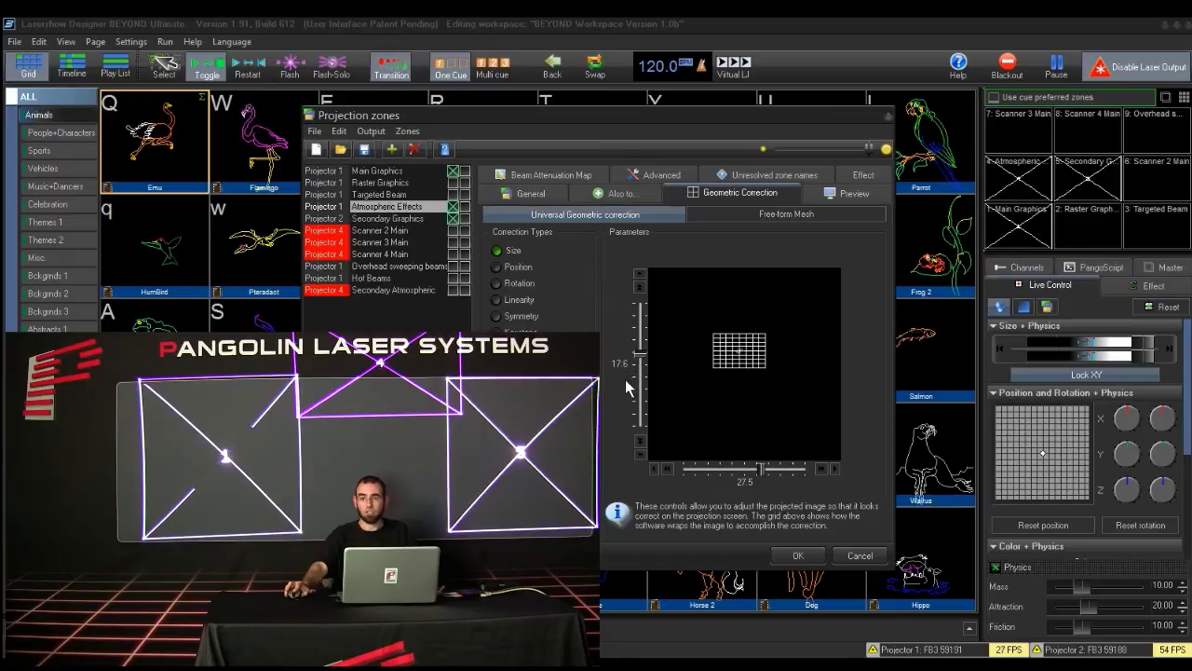
Pull Secondary Graphics' four Free-form Mesh corners inward, then reset the mesh to a rectangle.
click(778, 214)
click(432, 218)
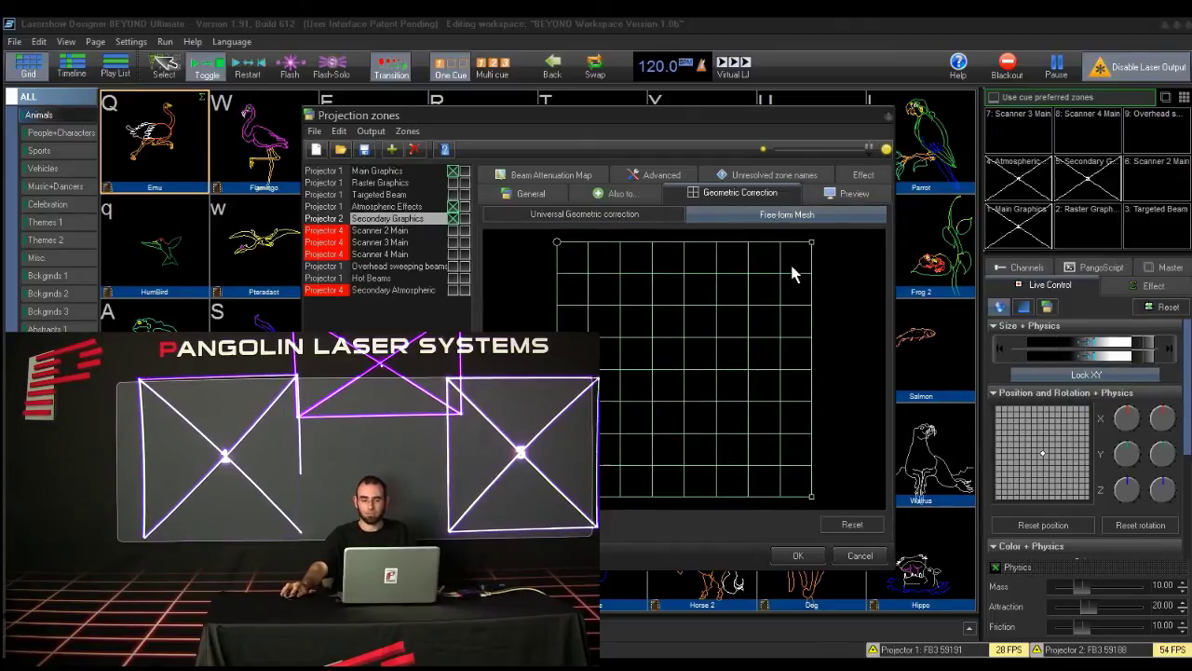
click(811, 242)
drag(811, 242, 709, 357)
drag(556, 495, 612, 426)
drag(809, 497, 721, 418)
drag(557, 244, 607, 320)
click(850, 526)
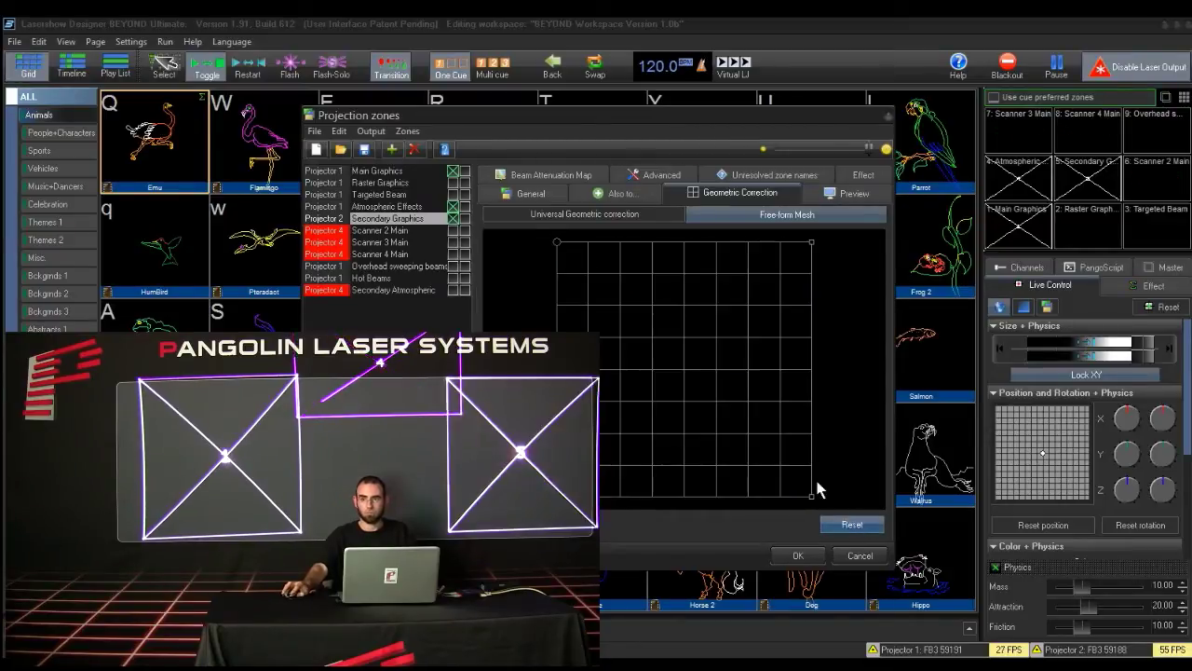
Shift the Secondary Graphics zone's position with Universal Geometric correction and apply with OK.
click(620, 220)
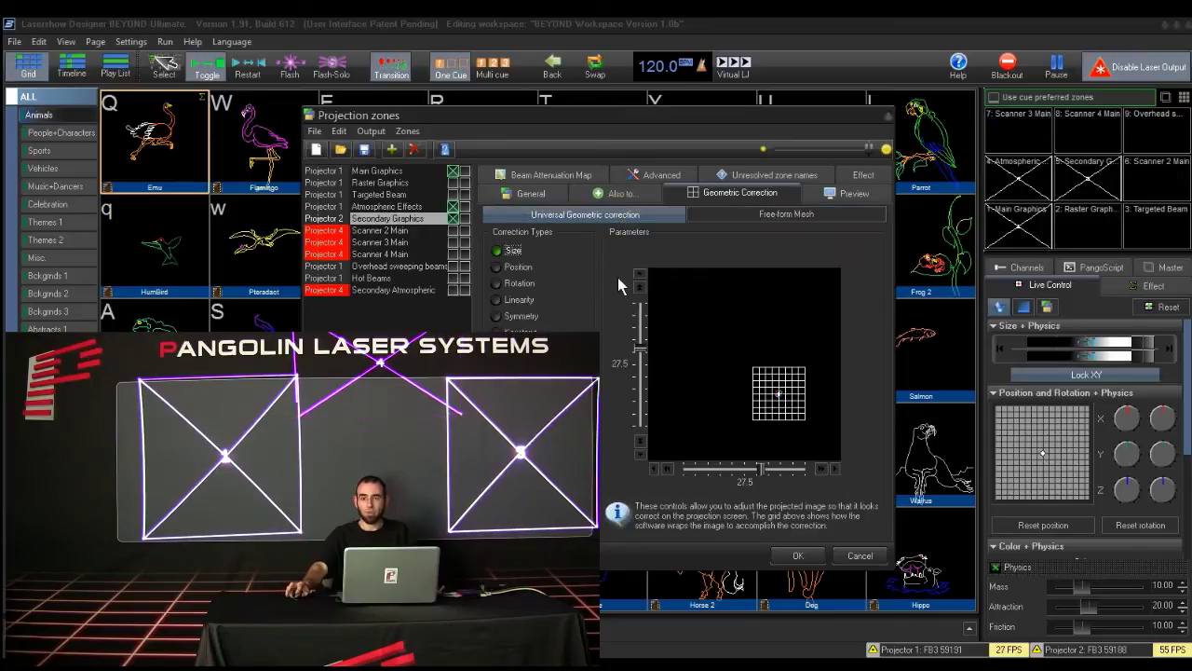
click(497, 266)
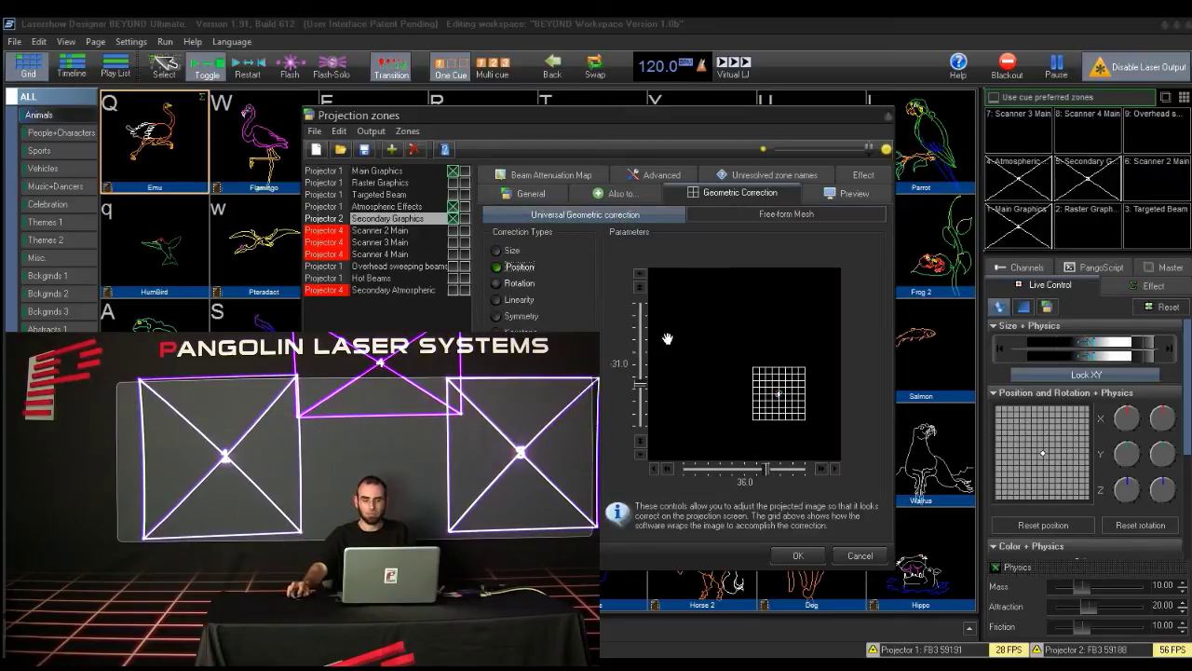
mouse_move(758, 389)
mouse_down()
mouse_move(735, 354)
mouse_move(760, 395)
mouse_up()
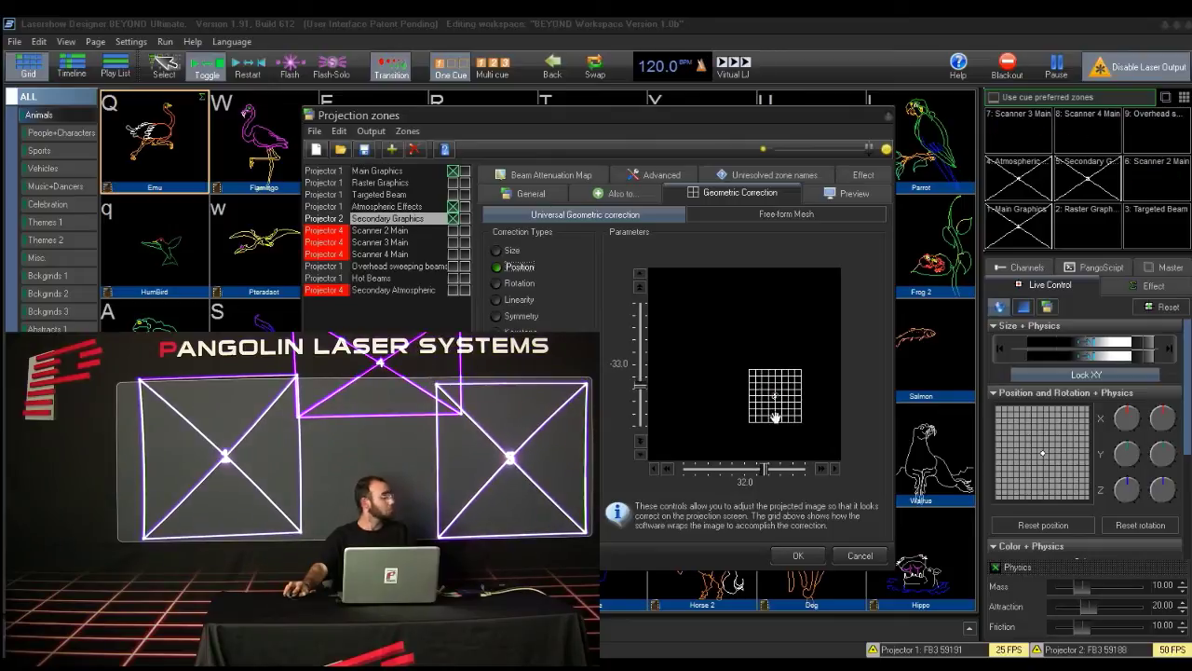
click(799, 556)
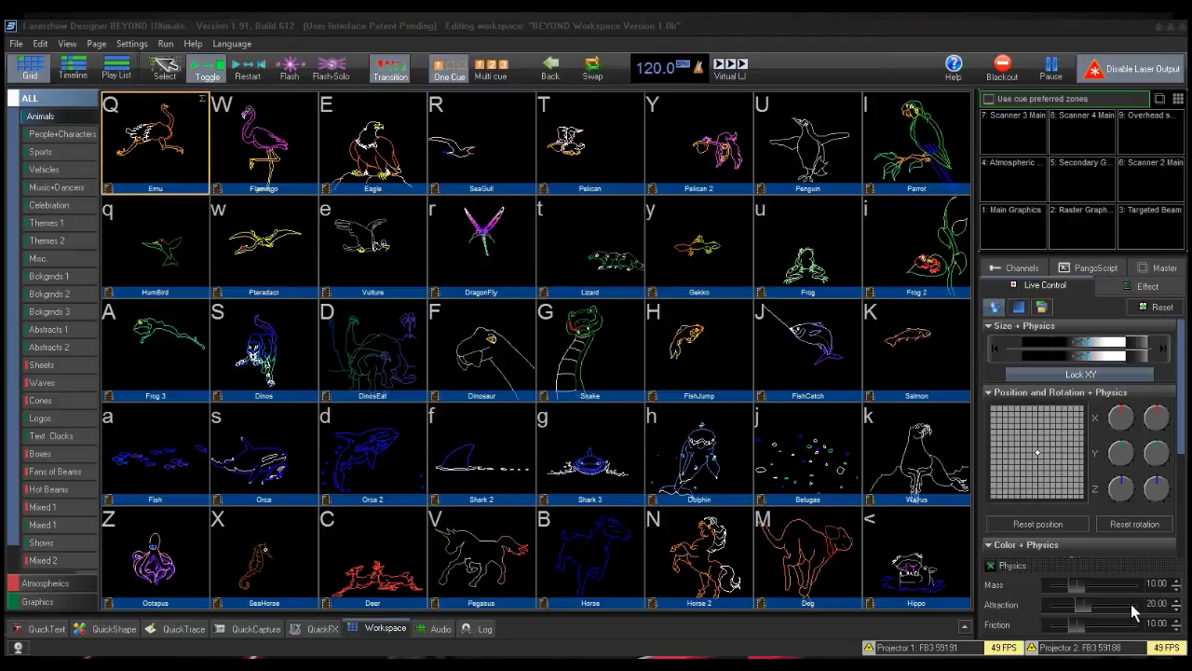
right_click(177, 156)
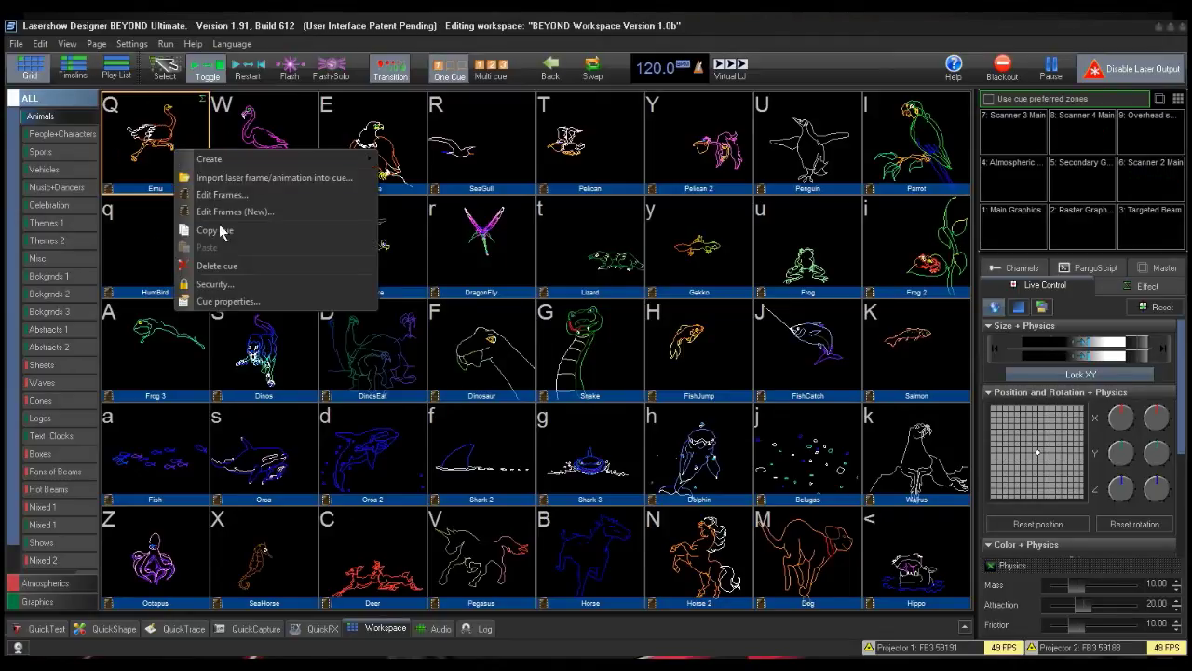
Add Secondary Graphics to the Emu cue's destinations alongside Main Graphics, then play the cue.
click(325, 302)
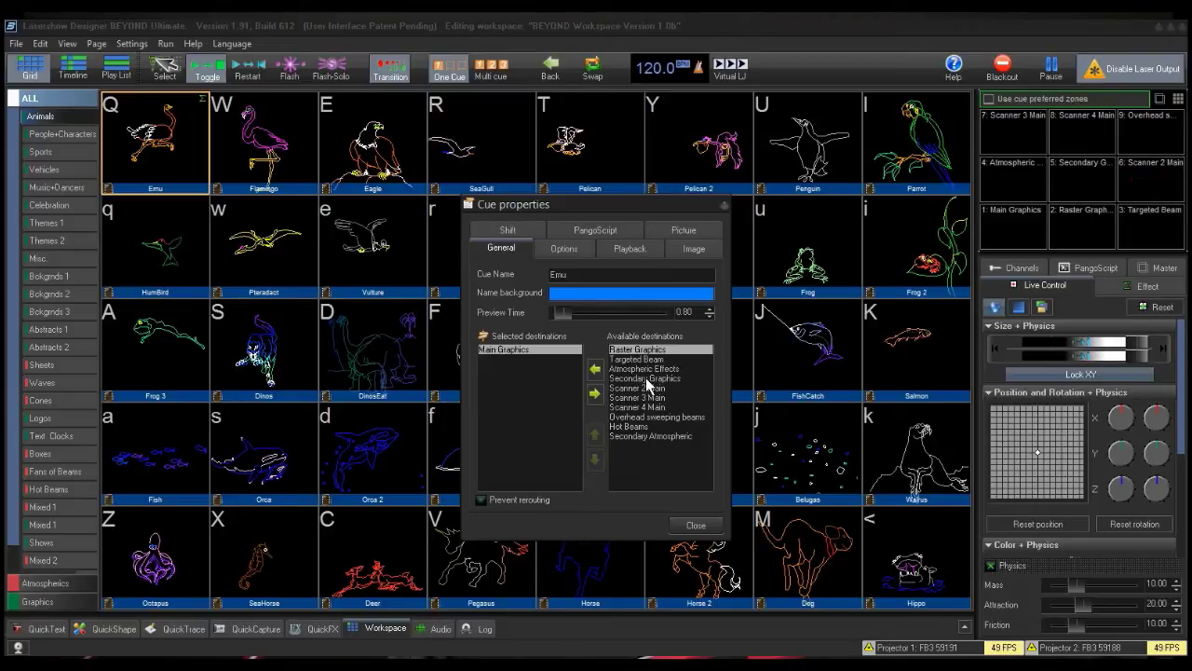
click(647, 379)
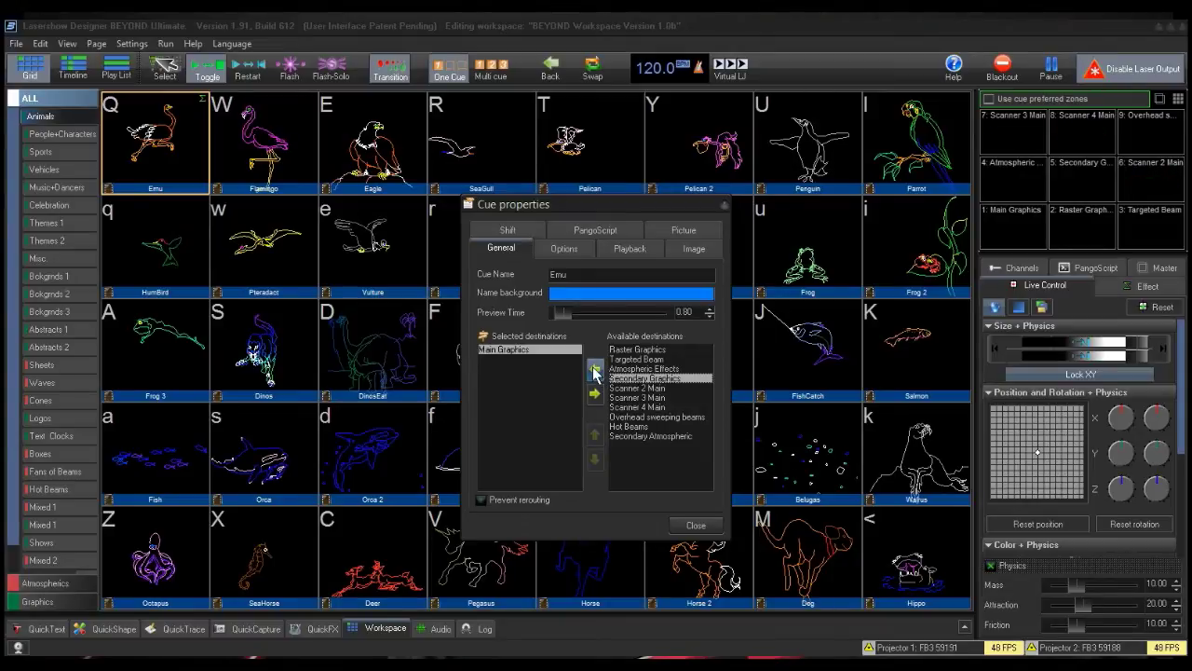
click(594, 370)
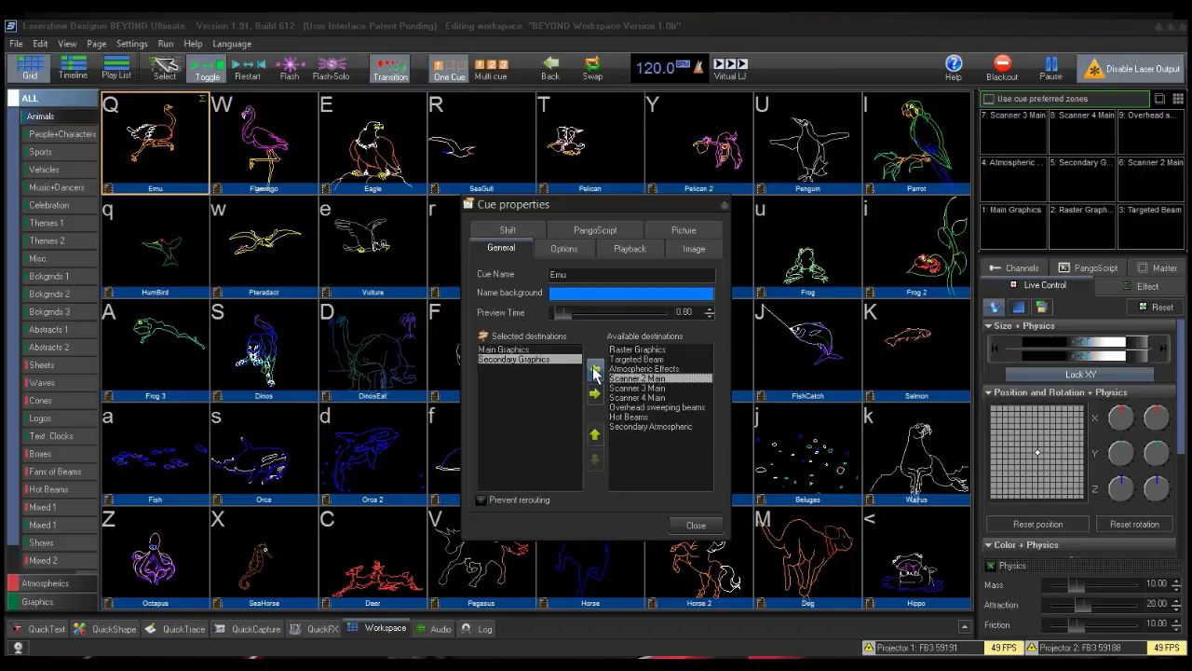
click(697, 526)
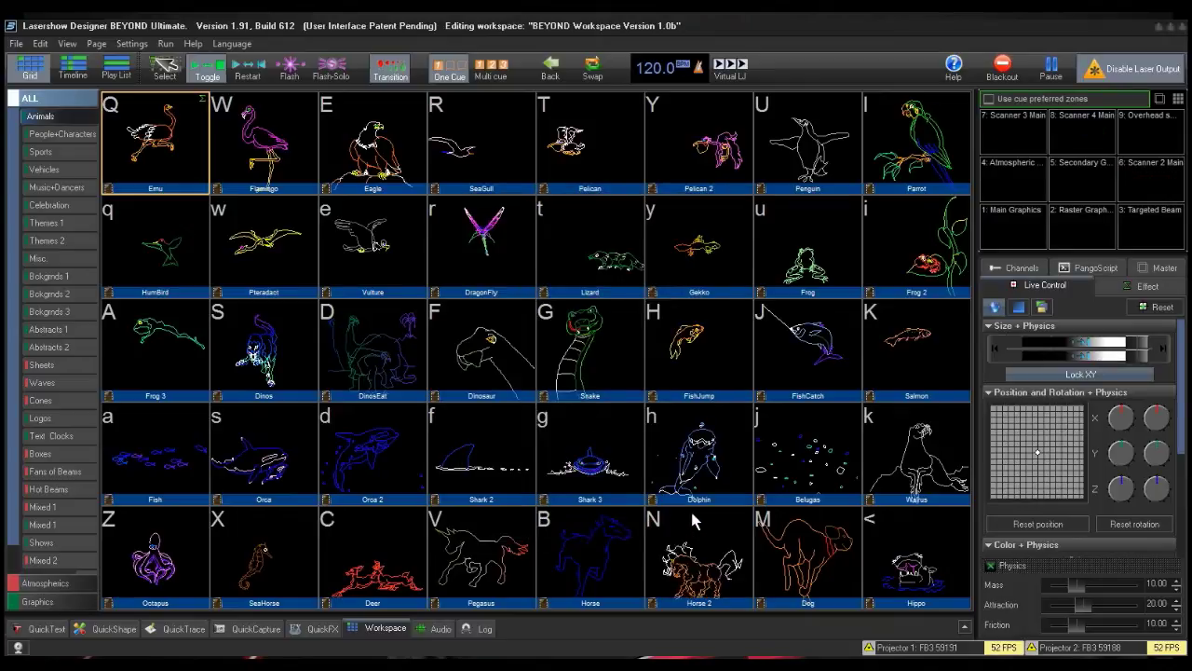
click(170, 161)
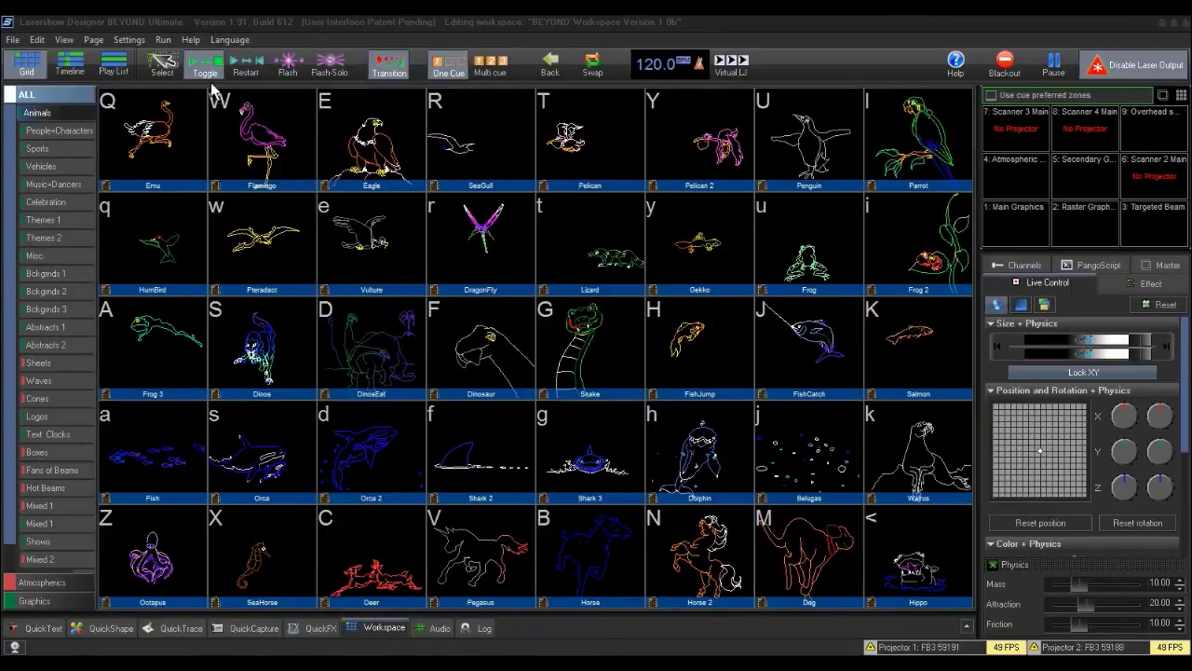
Switch to the timeline showing Cue 09 on Tracks 1–2 and frame events on Track 3.
click(69, 65)
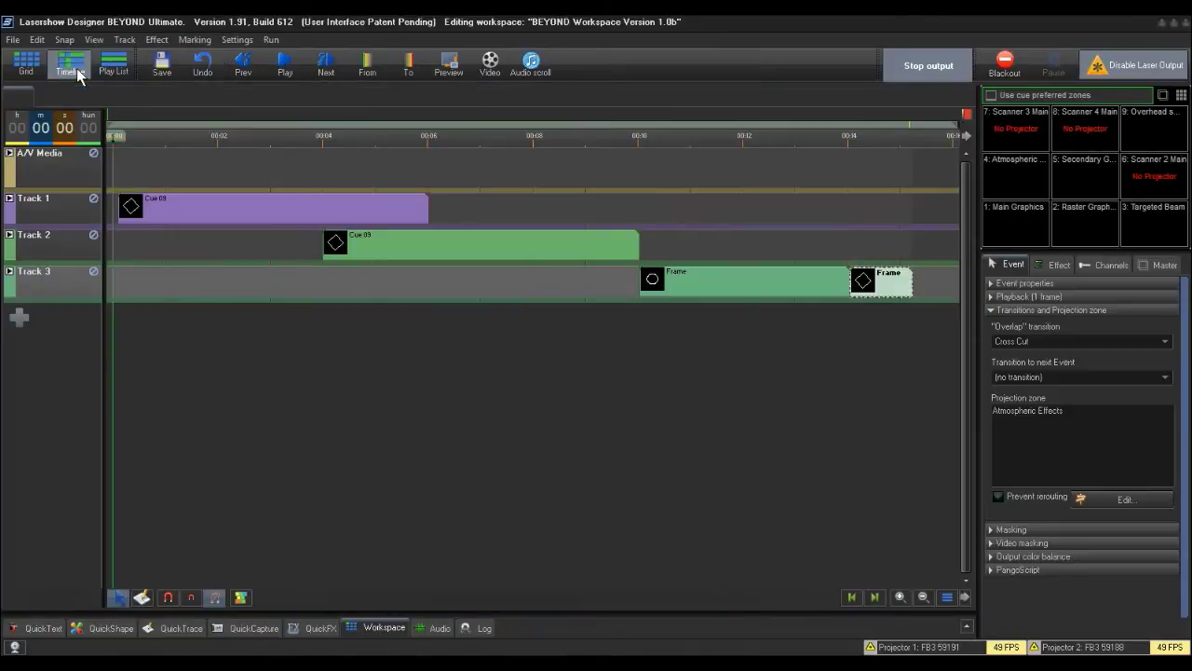
Open Track 1's properties and edit its Projection Zones destination list.
right_click(64, 202)
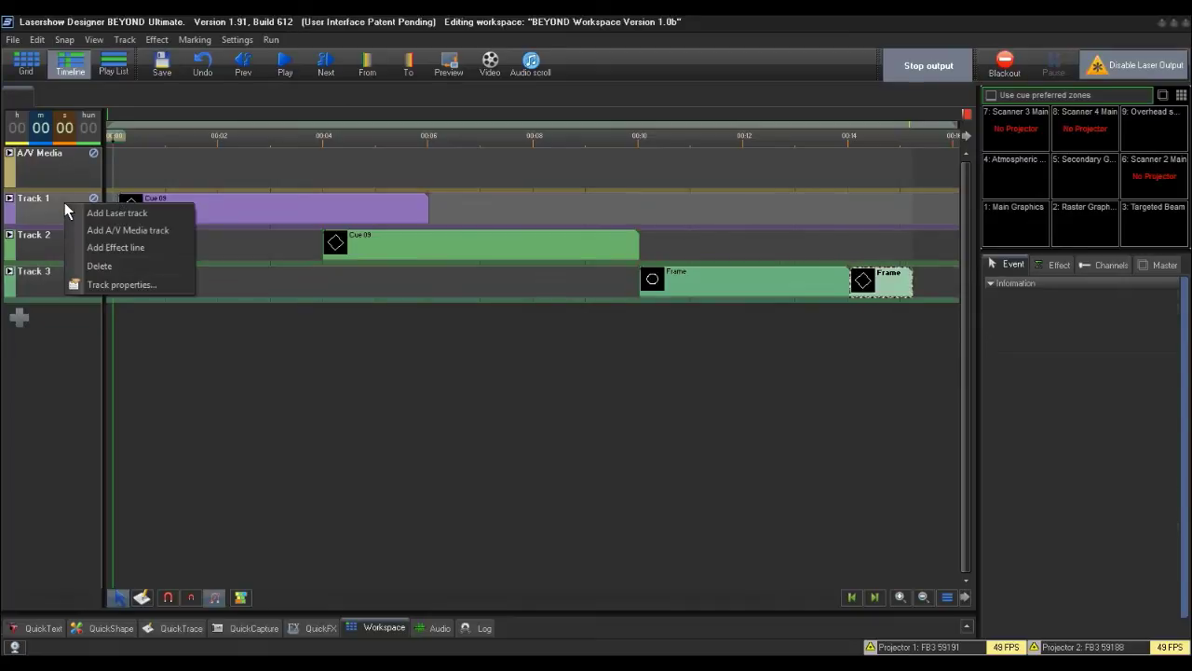
click(127, 283)
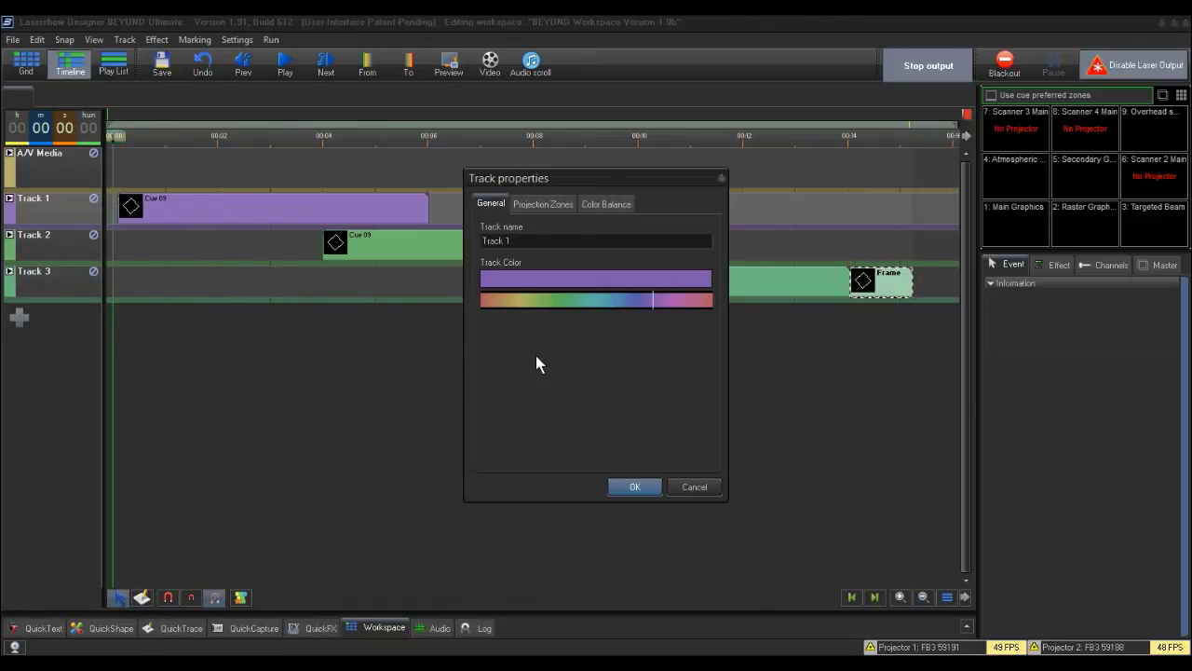
click(550, 205)
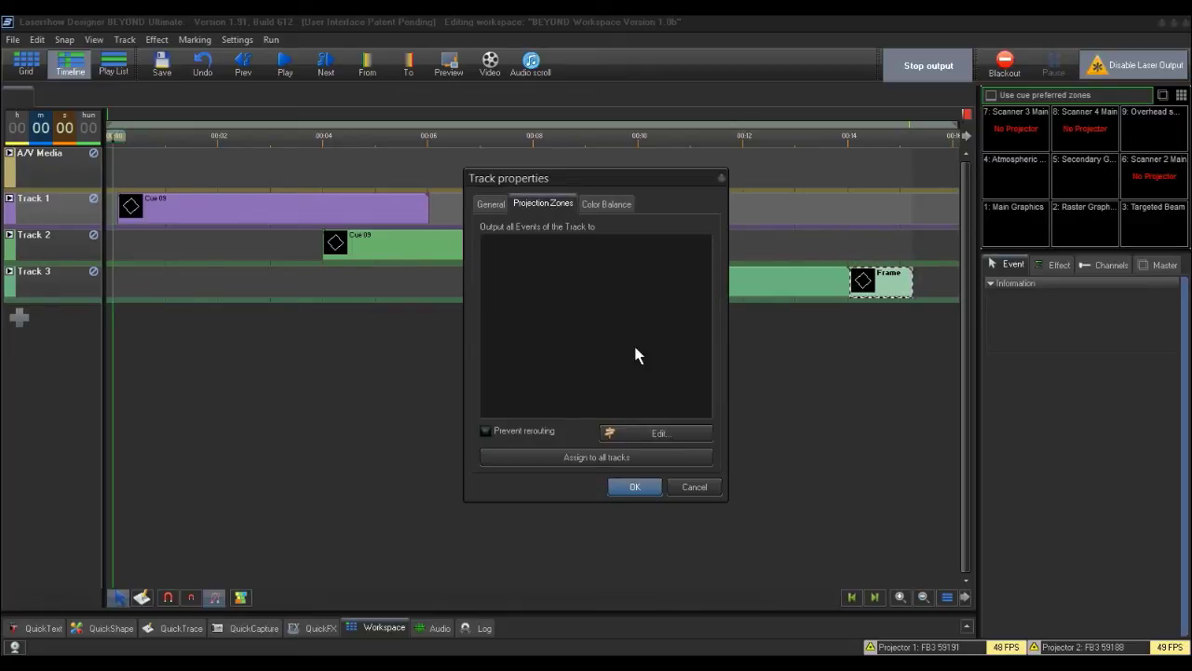
click(663, 432)
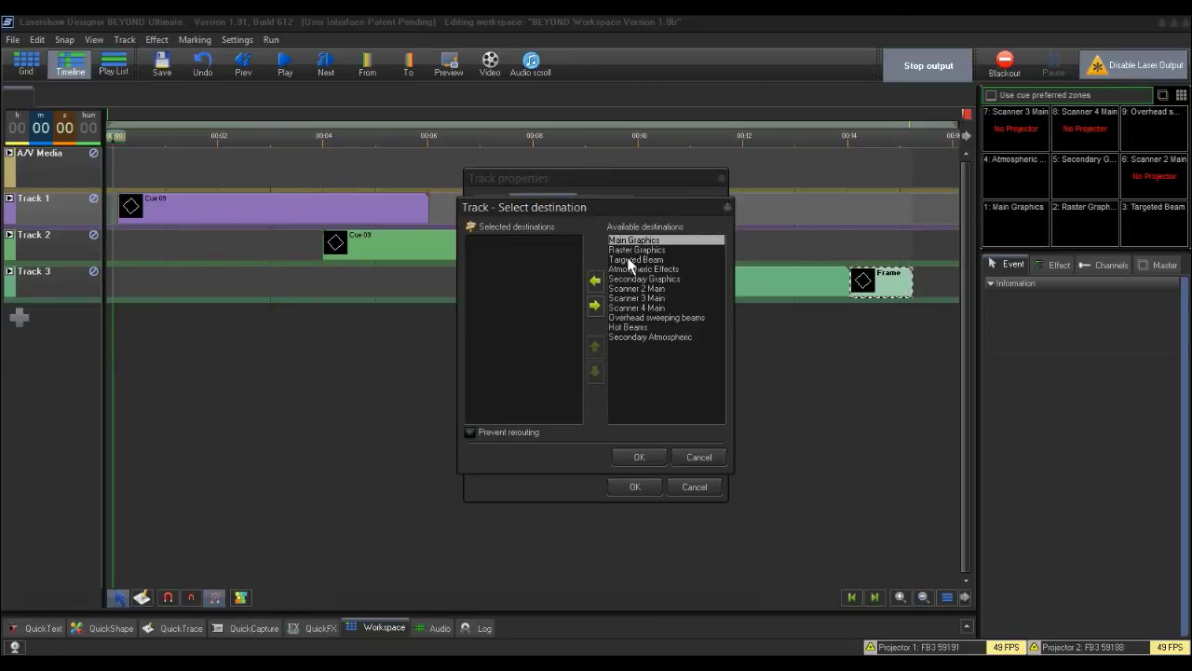
Add Main Graphics and Secondary Graphics as Track 1's destinations and confirm both dialogs.
click(595, 281)
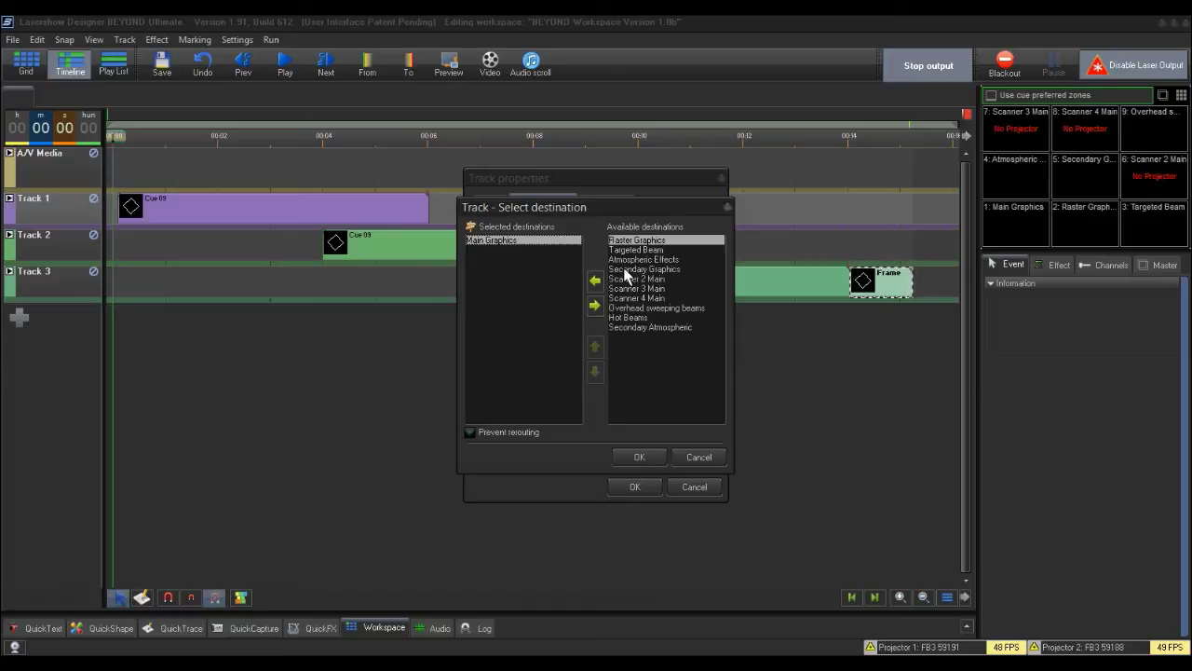
click(628, 269)
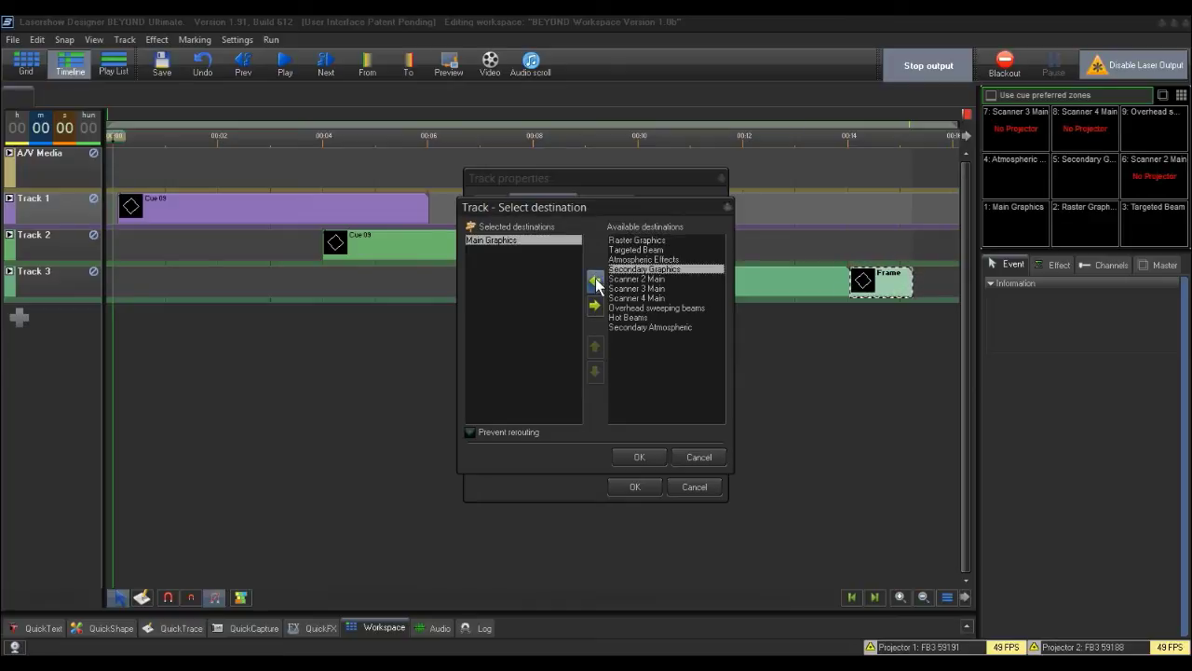
click(596, 281)
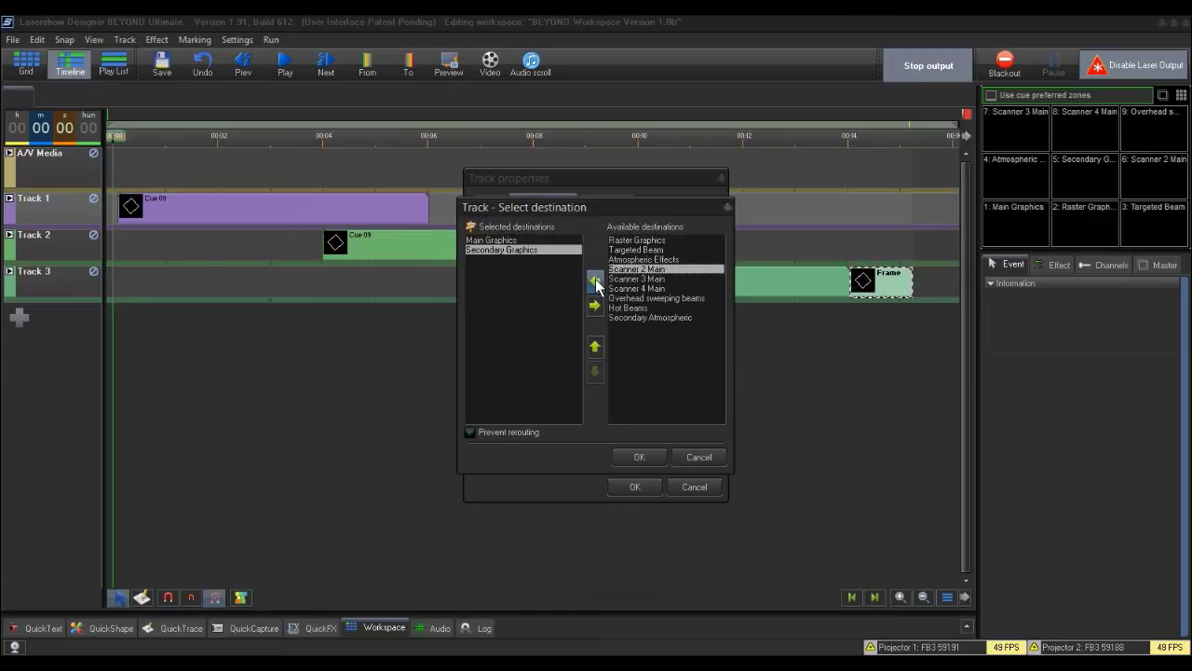
click(645, 452)
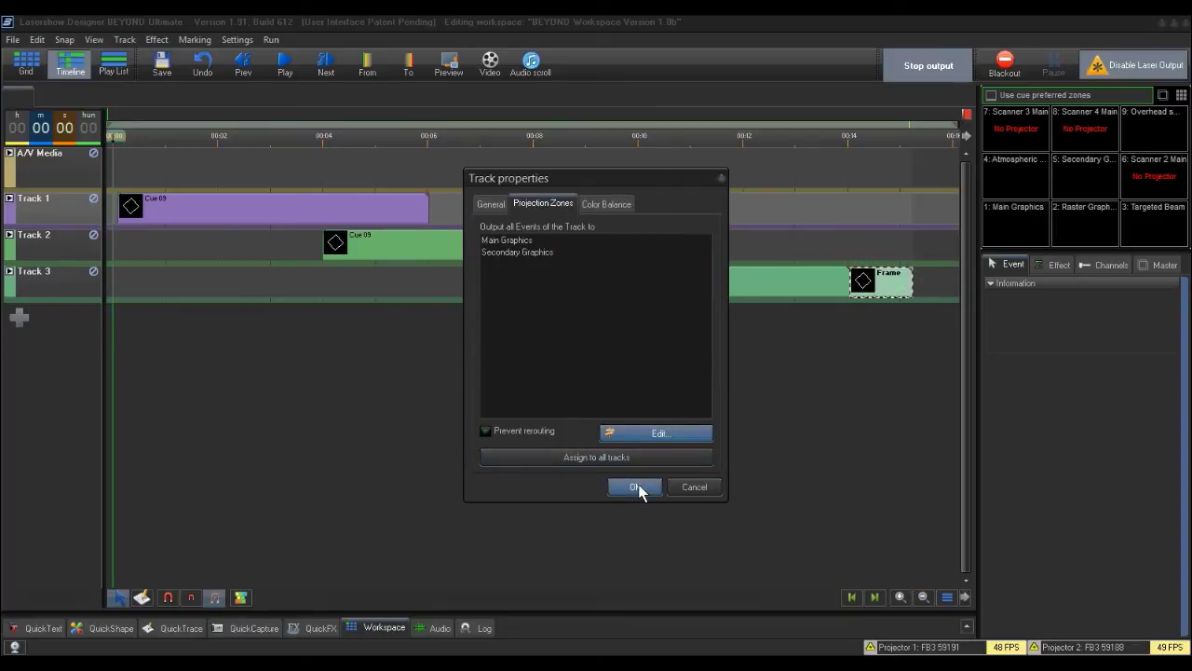
click(636, 487)
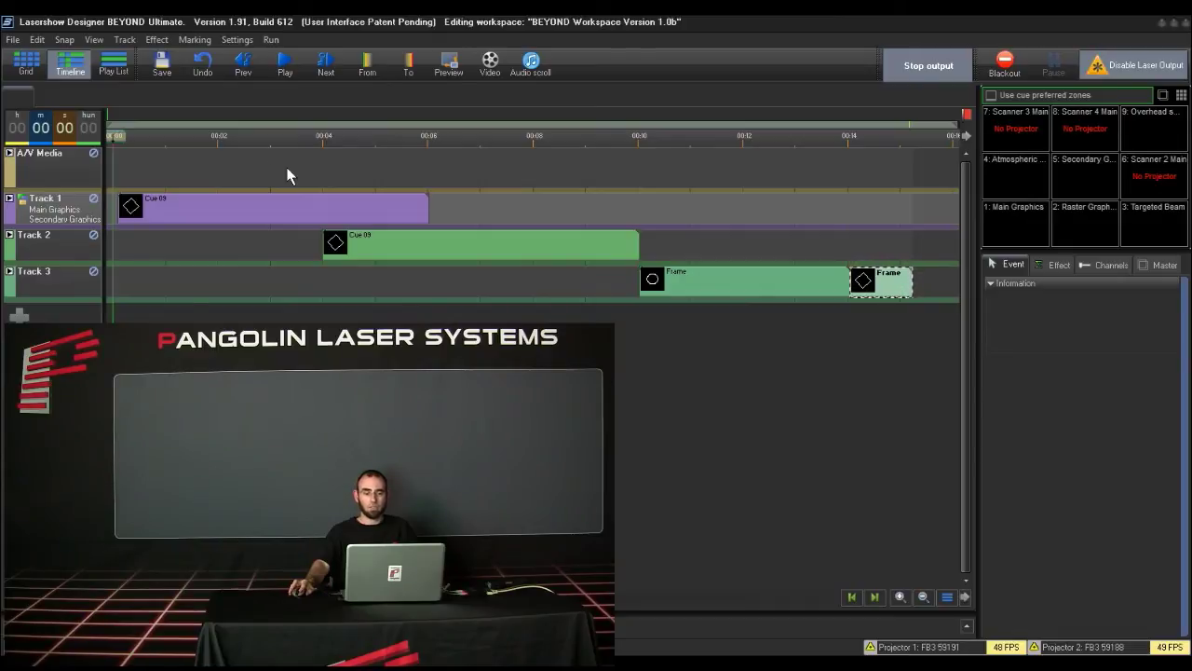
Scrub the playhead along the timeline ruler to preview Track 1's cue on both graphics zones.
drag(113, 136, 423, 169)
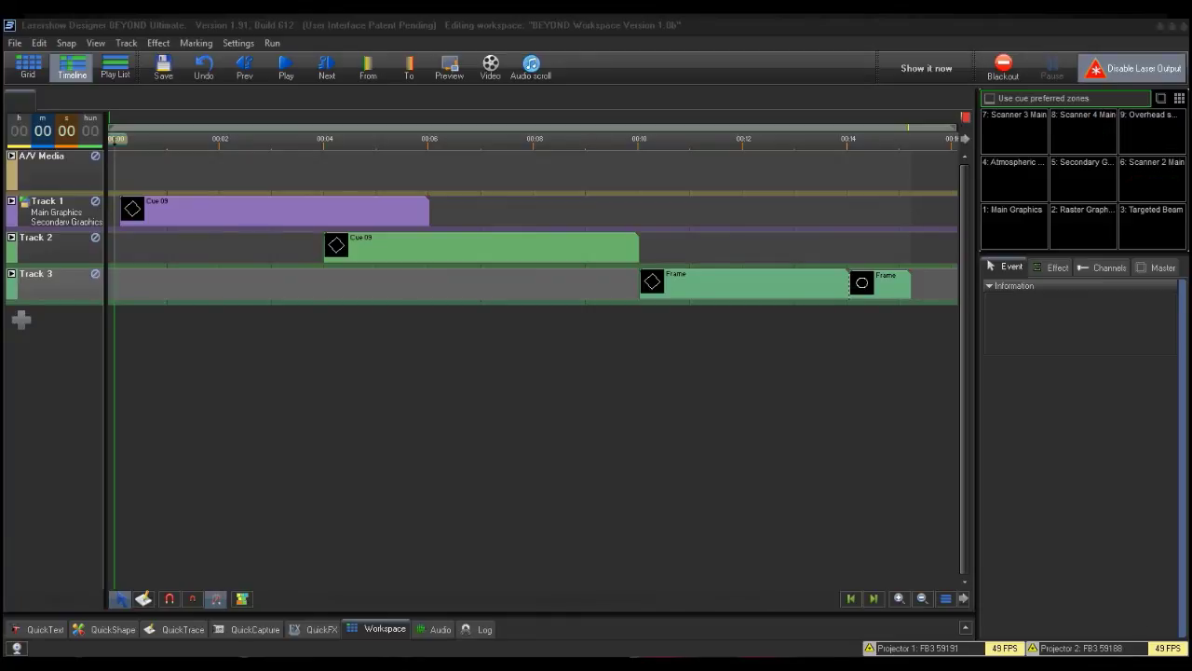
Select Track 3's first Frame event and edit its projection zones, currently Atmospheric Effects.
click(751, 283)
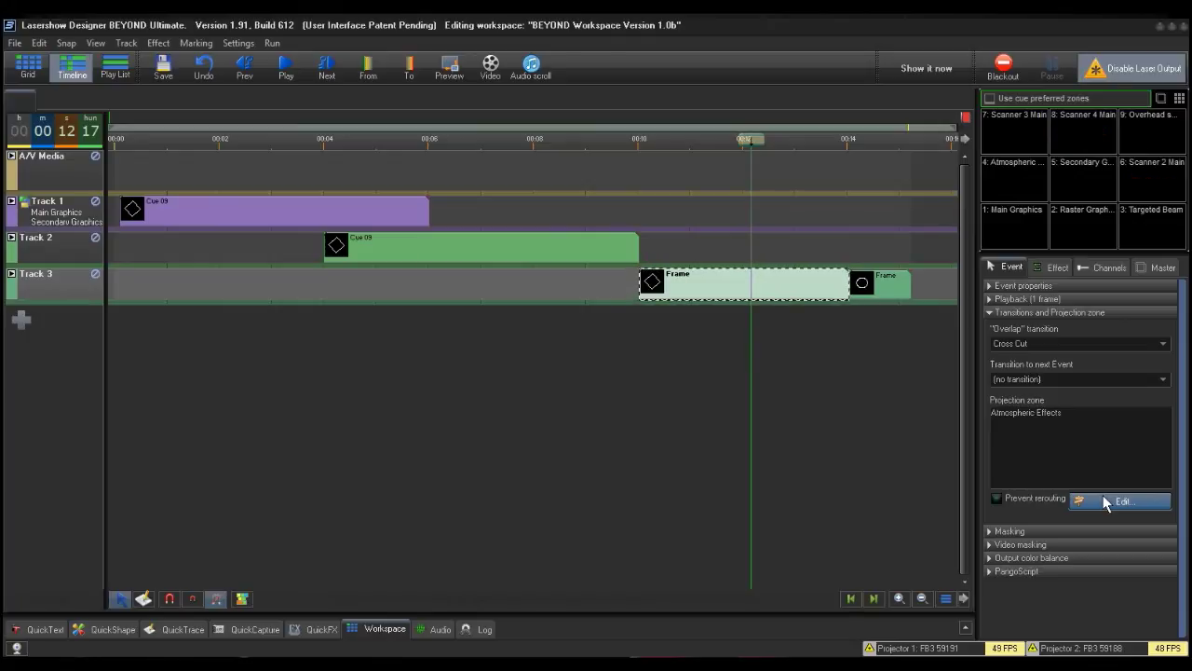
click(1103, 498)
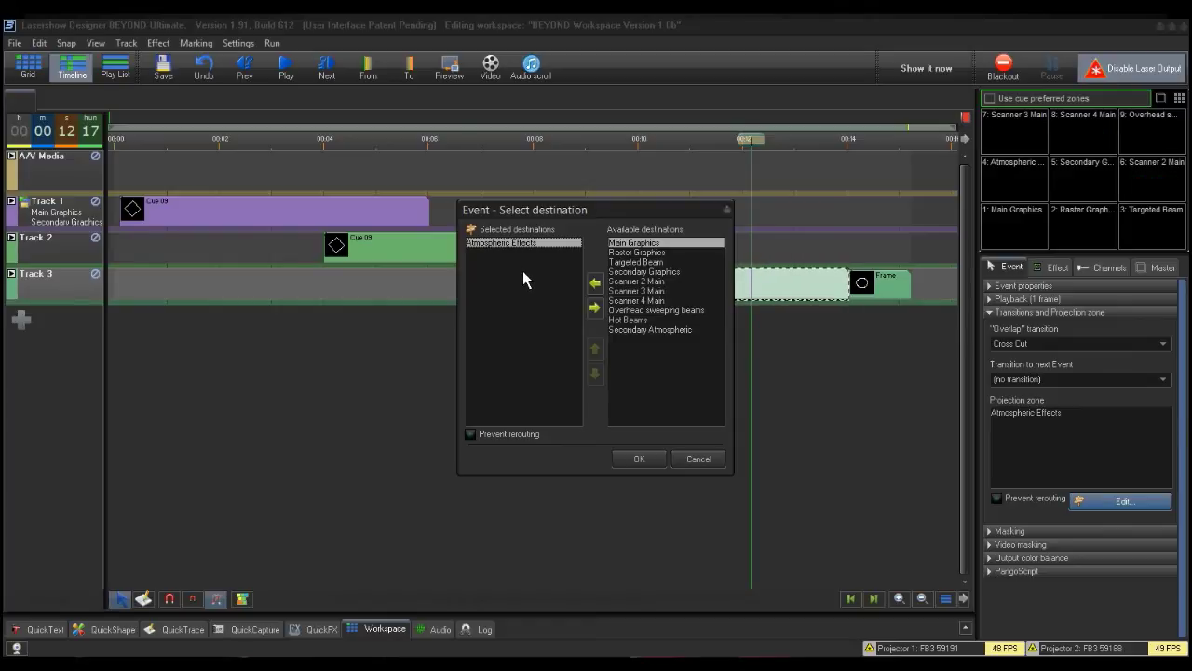
Swap the event's Atmospheric Effects zone for Main Graphics and Secondary Graphics, then rewind the playhead.
click(595, 308)
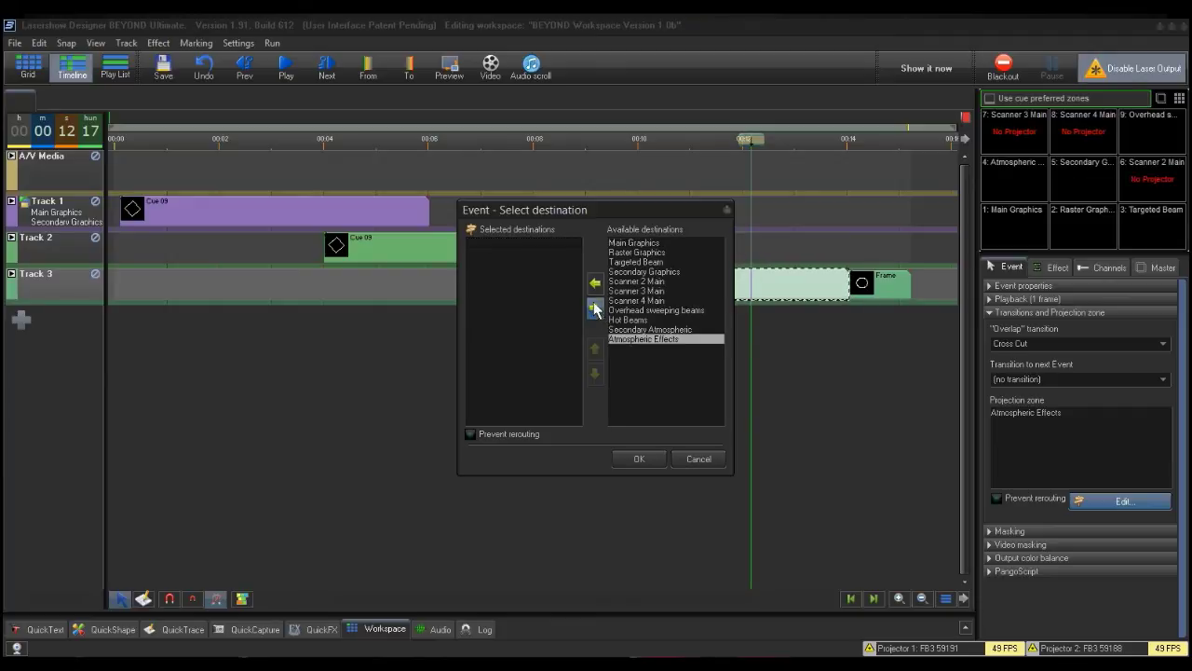
click(649, 242)
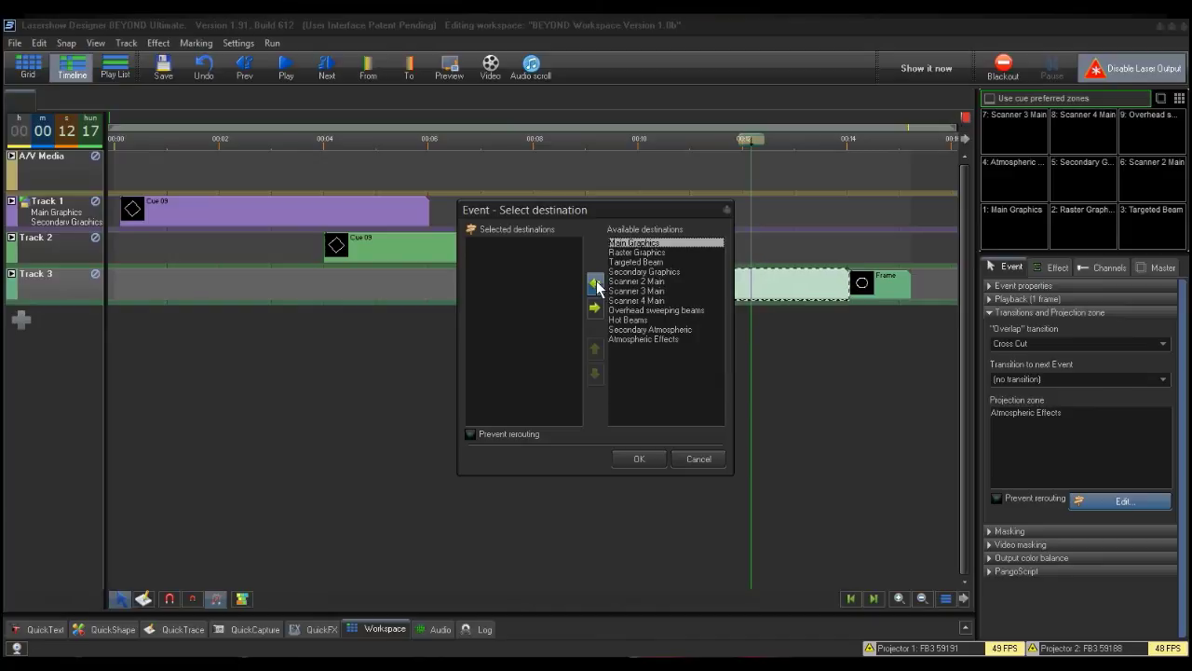
click(595, 284)
click(641, 261)
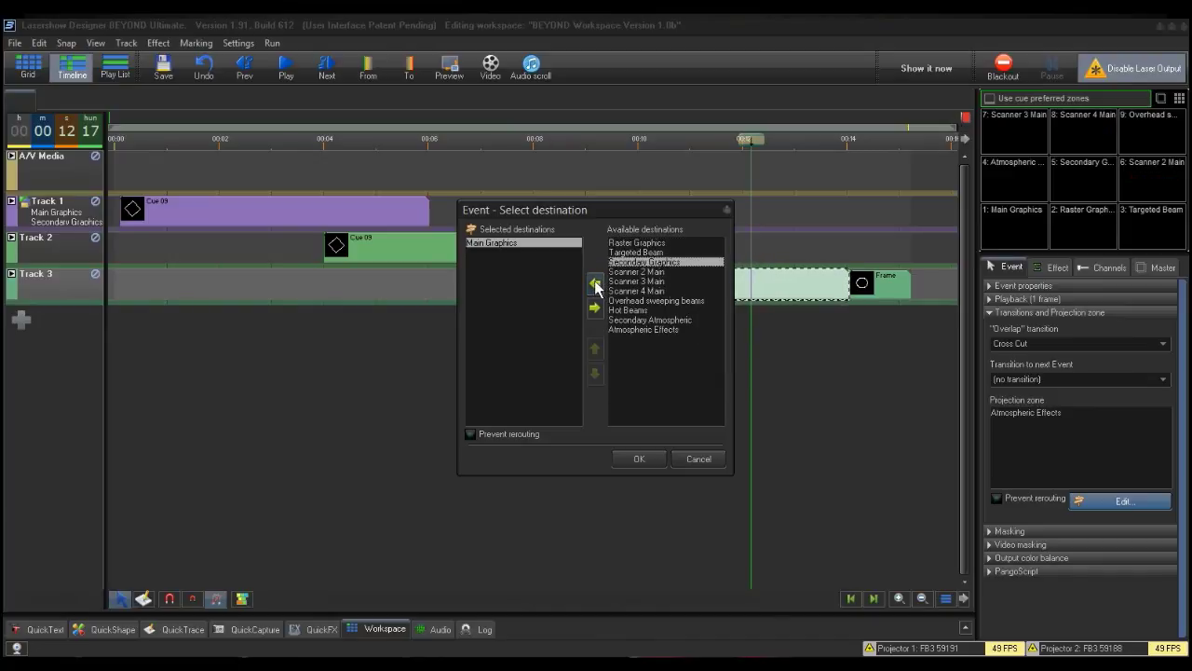
click(595, 283)
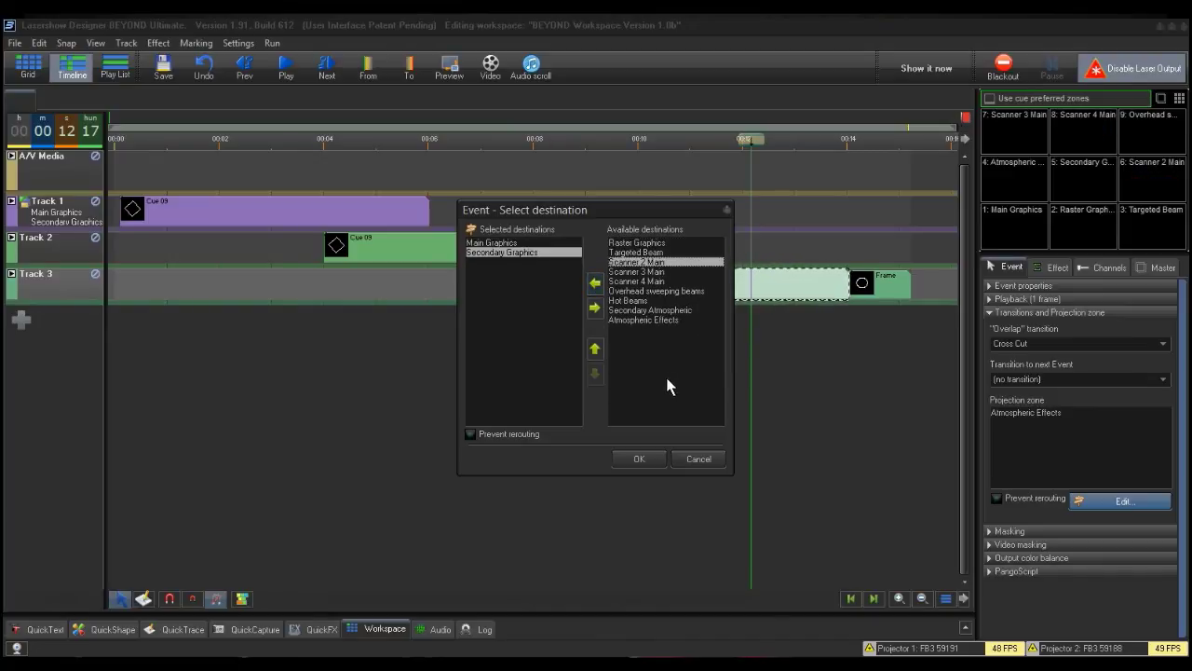
click(638, 458)
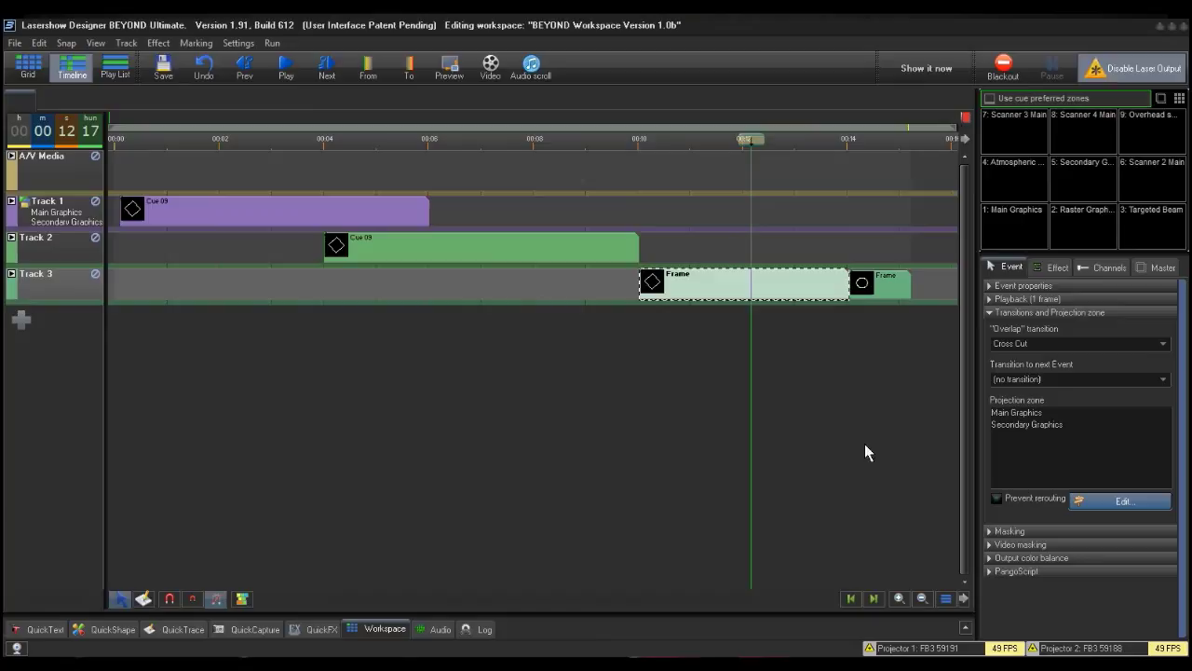
drag(750, 139, 113, 140)
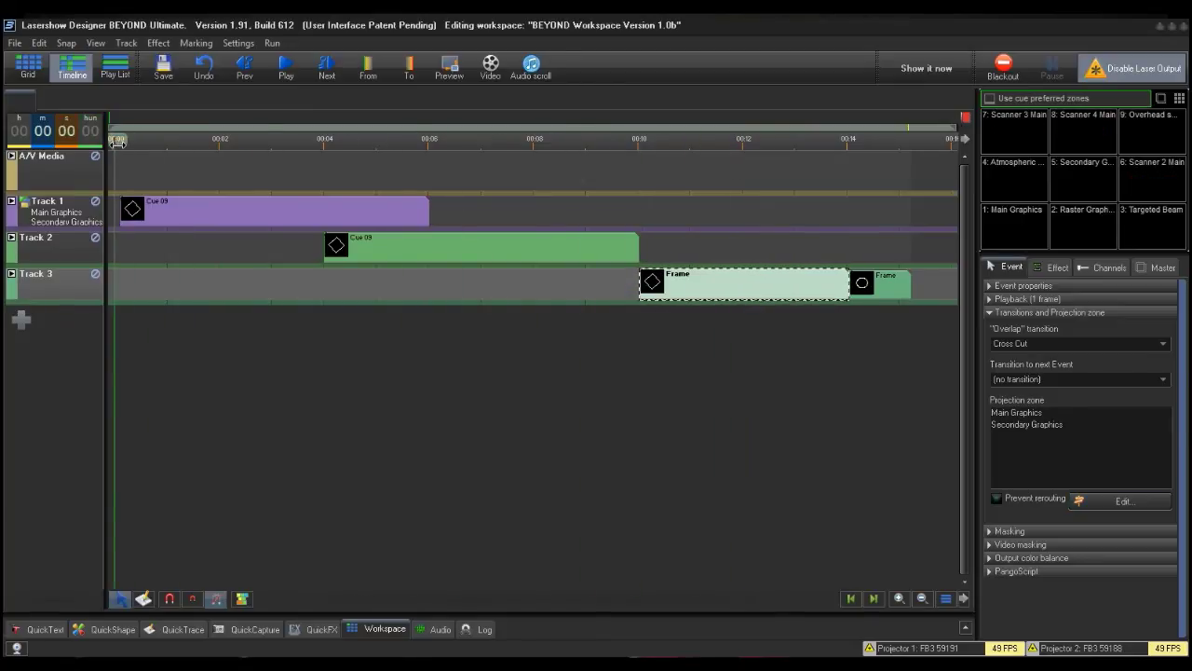
Enable laser output and scrub to 00:15, watching the diamond frame on both graphics zones.
click(917, 69)
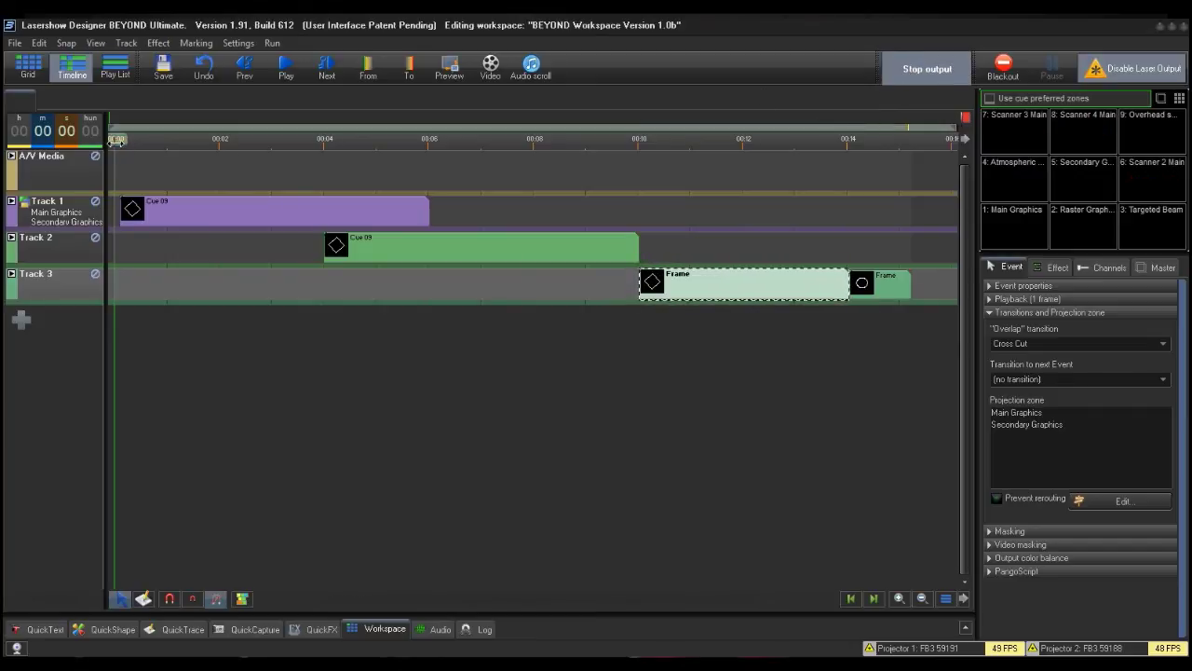
drag(116, 140, 714, 195)
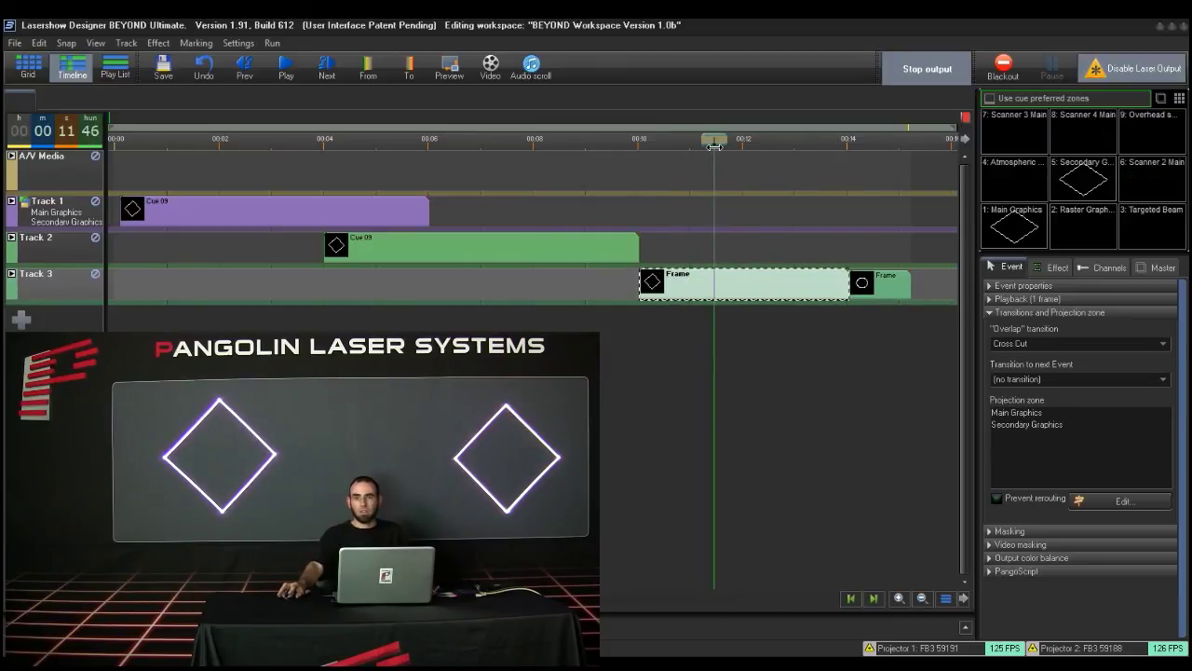
drag(713, 146, 807, 158)
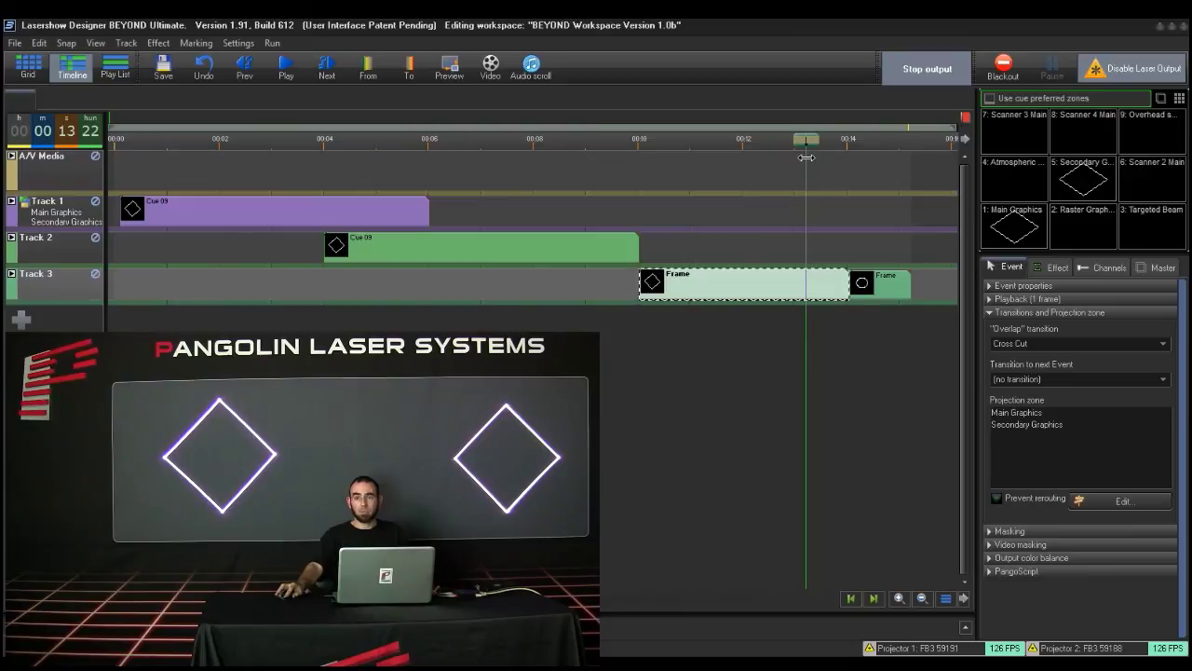
click(808, 159)
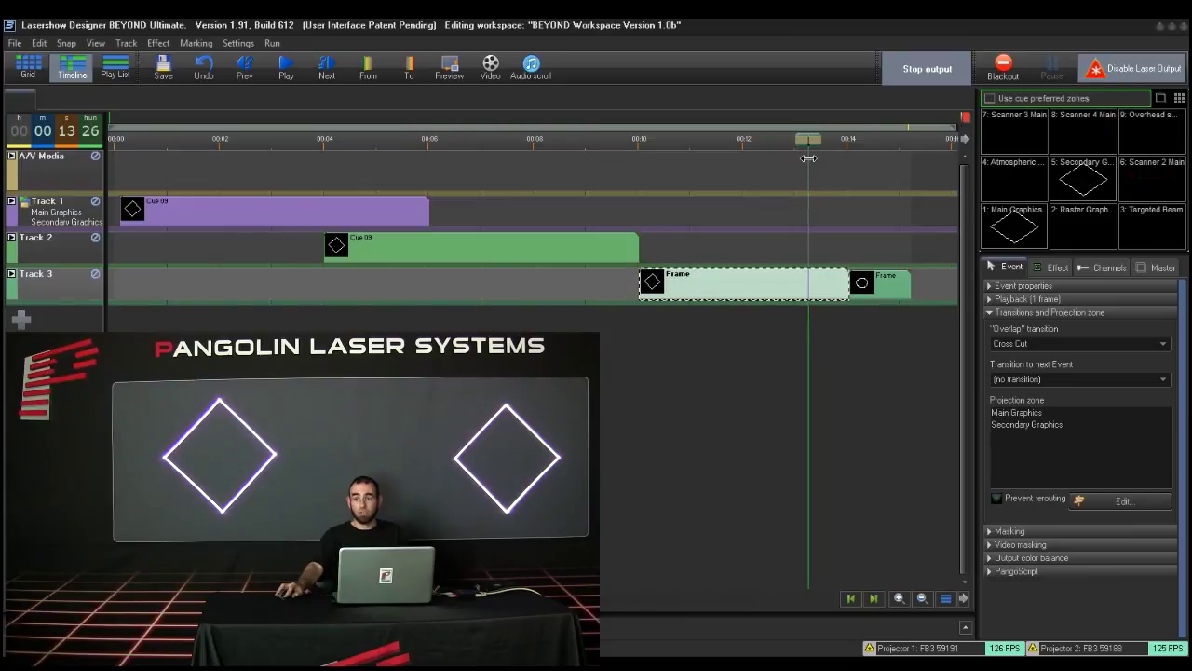
drag(813, 159, 909, 175)
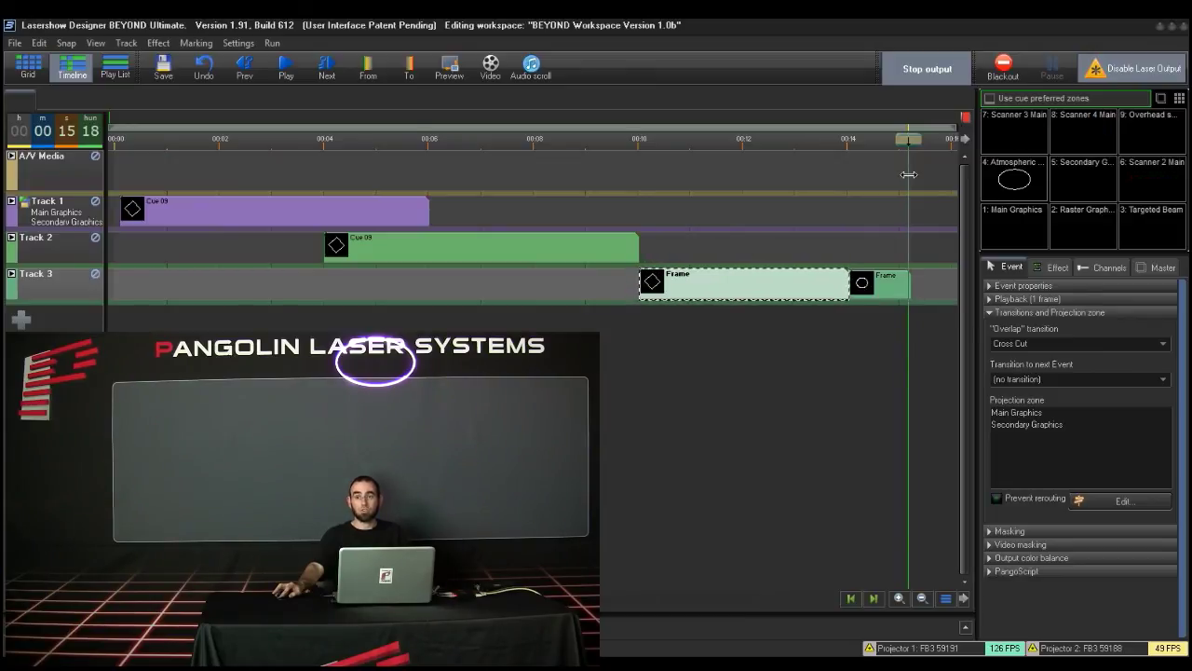
drag(909, 175, 923, 178)
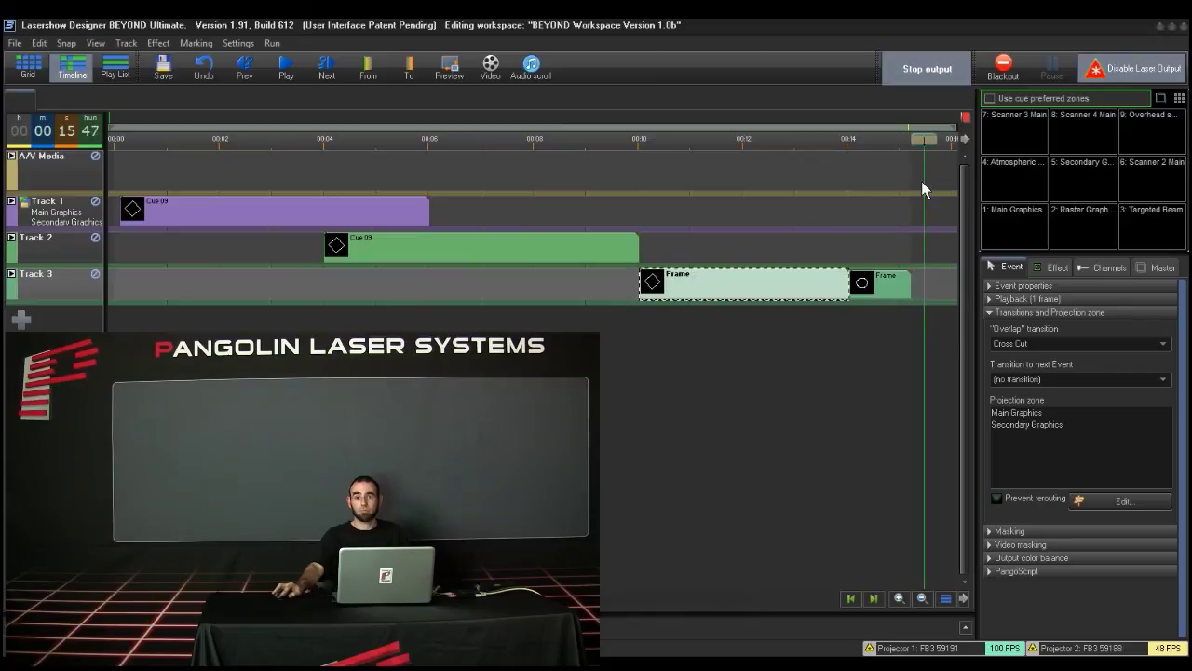